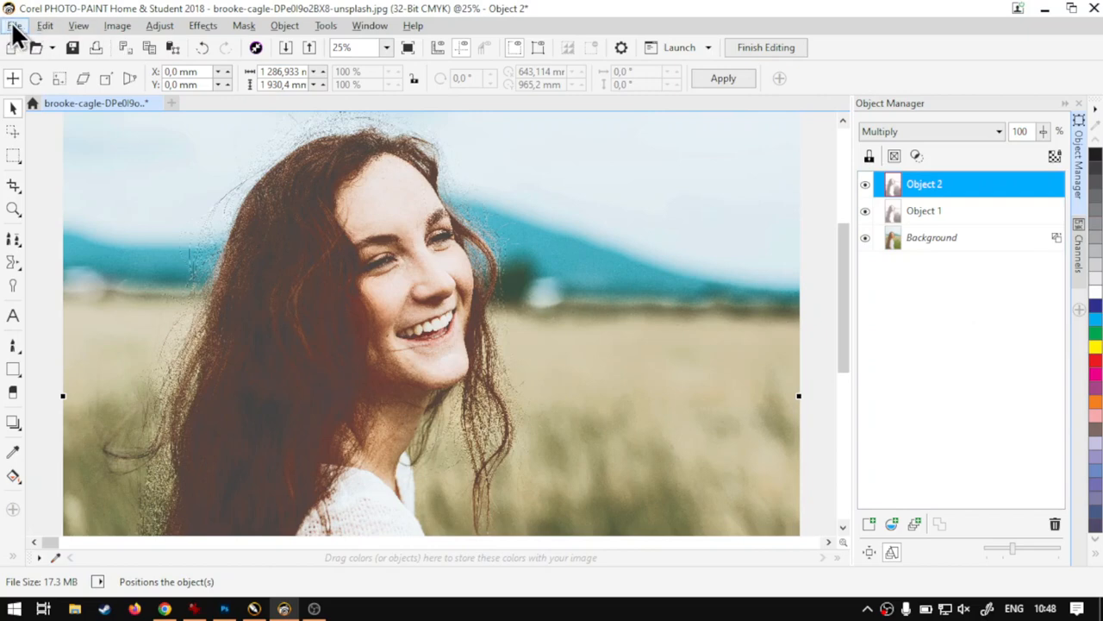
Step: Start exporting the edited photo to disk
key("super+plus")
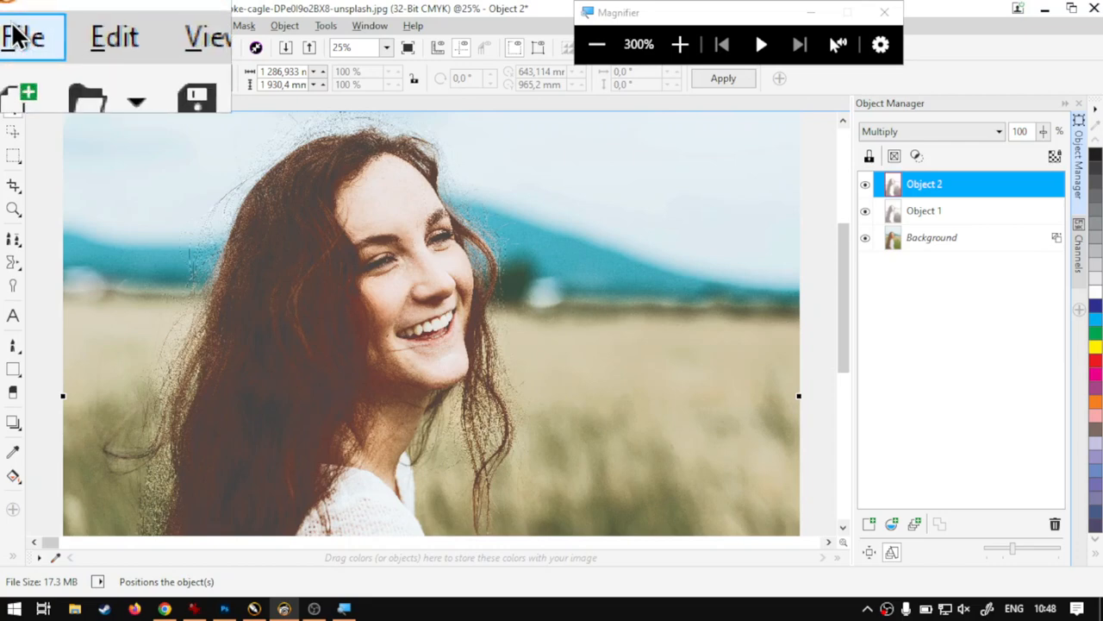
left_click(12, 24)
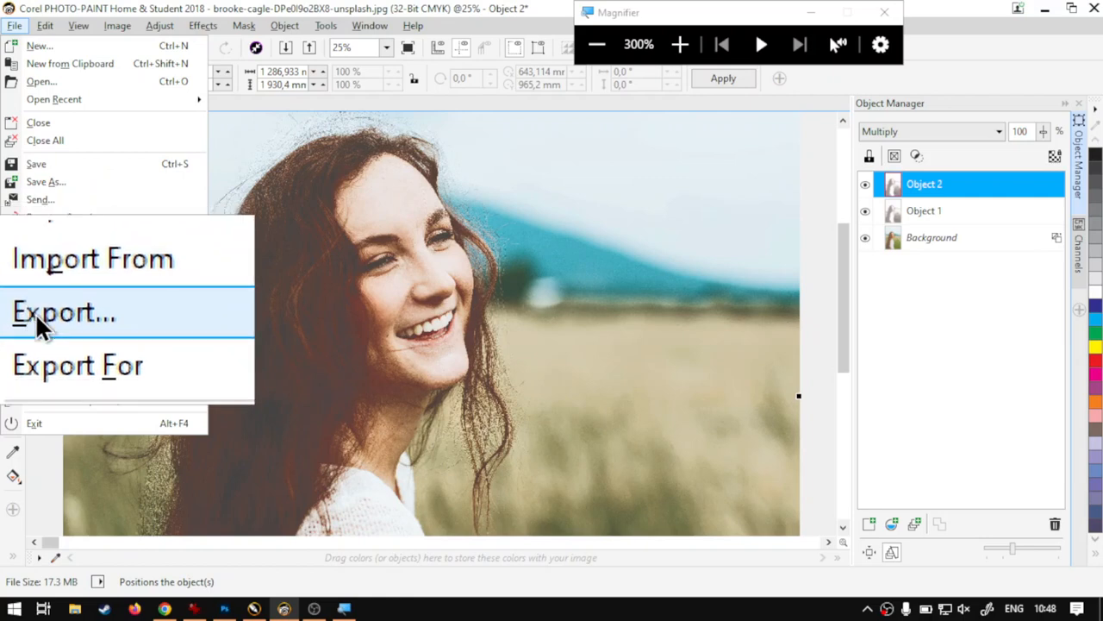
key("super+Escape")
left_click(40, 314)
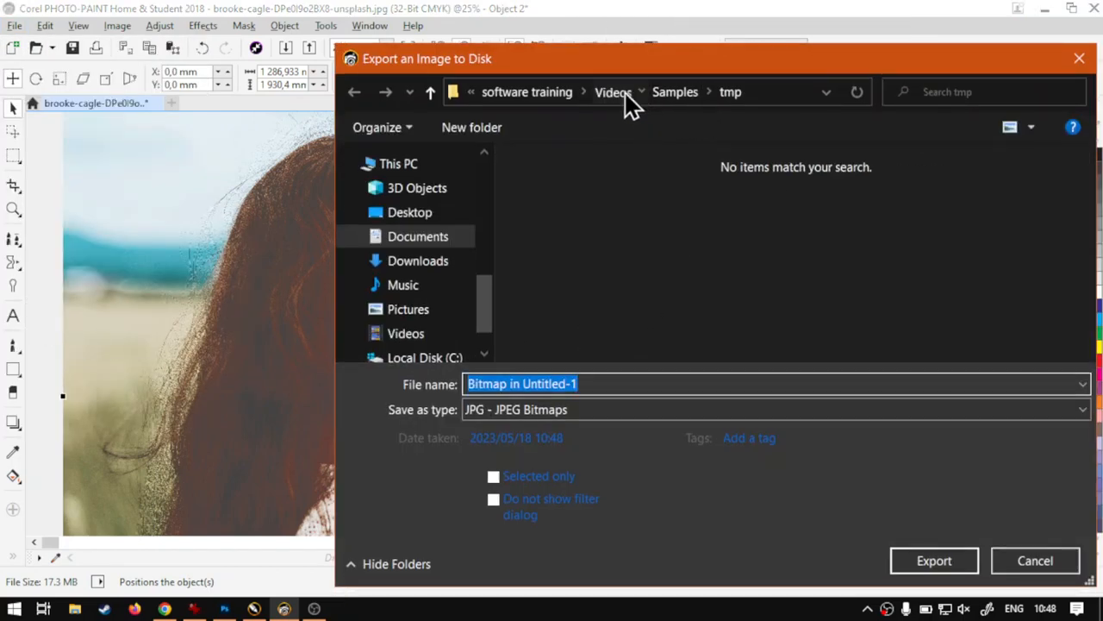
Step: Browse the export location to the Videos folder inside software training
left_click(618, 91)
left_click(570, 92)
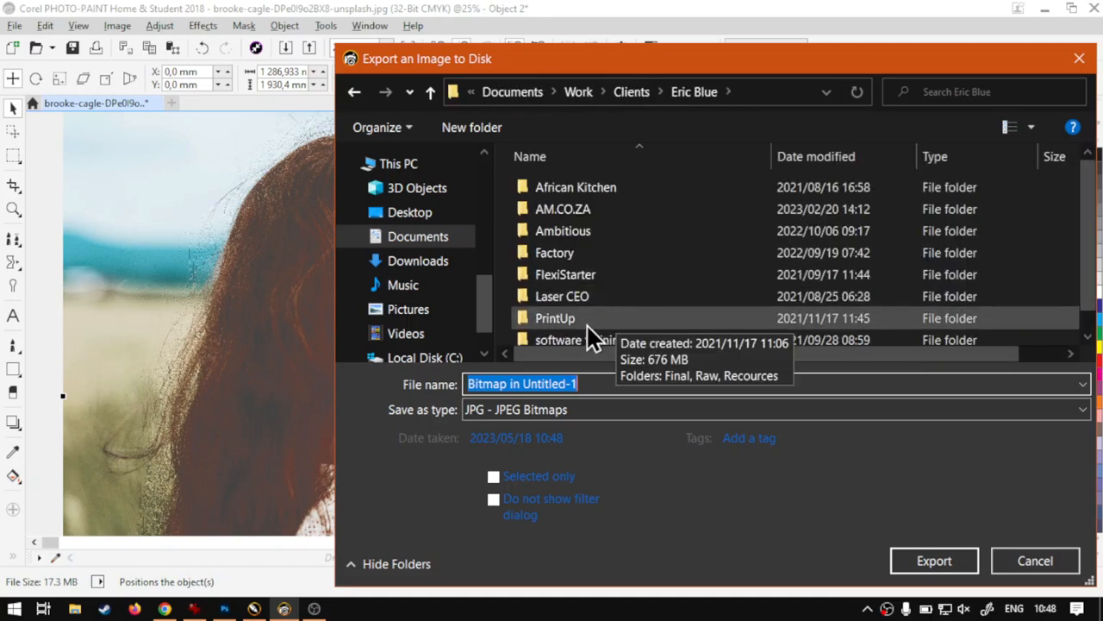
scroll(588, 325, "down", 1)
scroll(592, 325, "up", 1)
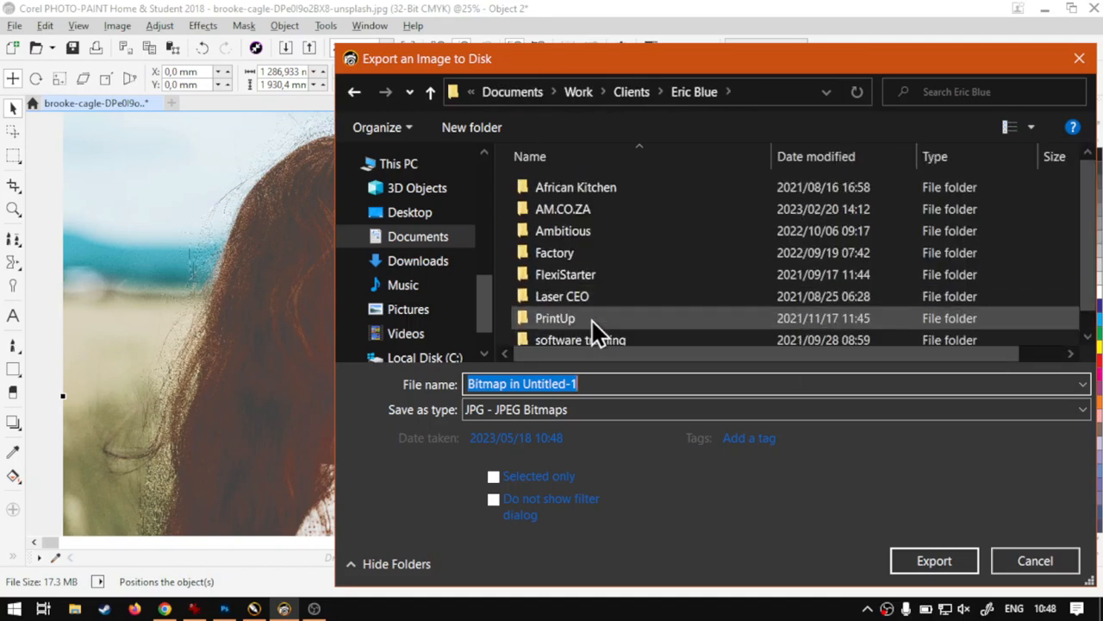
mouse_move(592, 319)
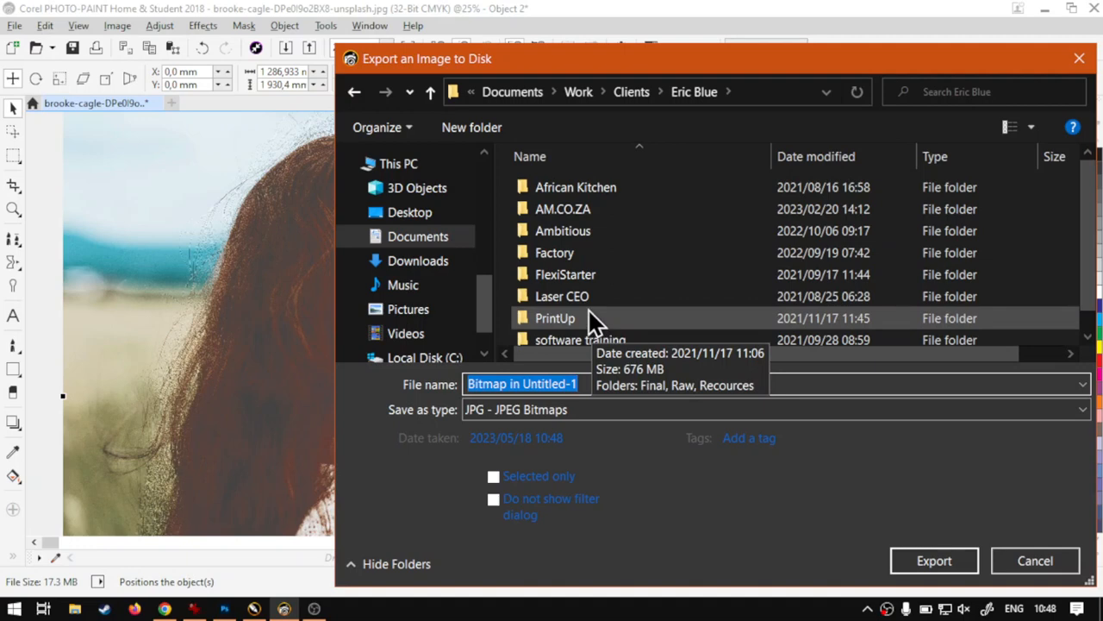
scroll(588, 317, "down", 1)
left_click(584, 316)
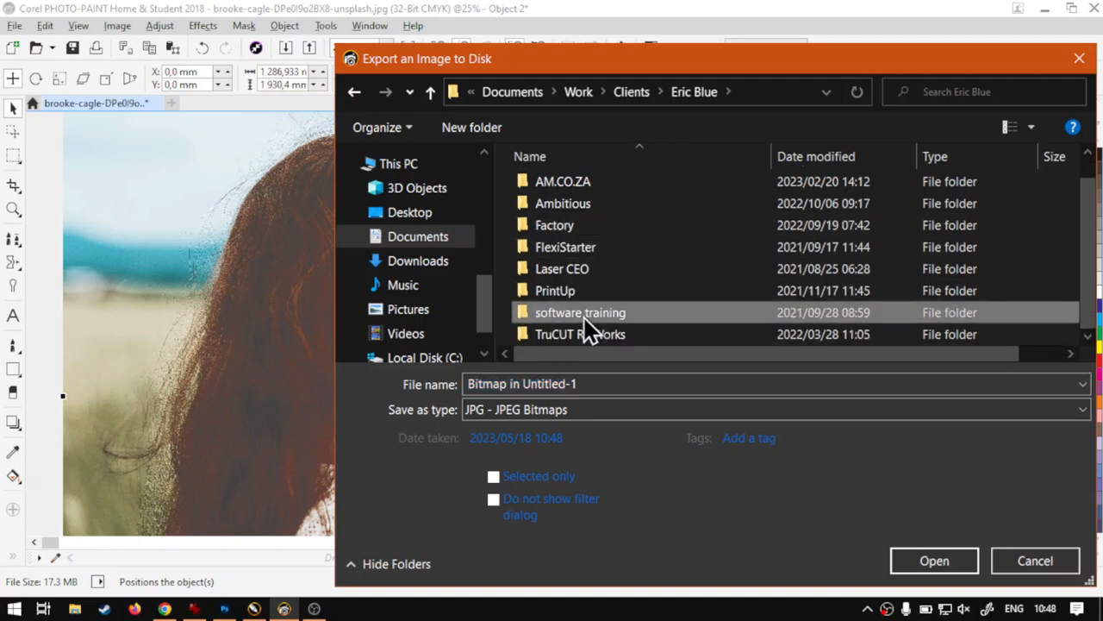
double_click(583, 315)
double_click(541, 250)
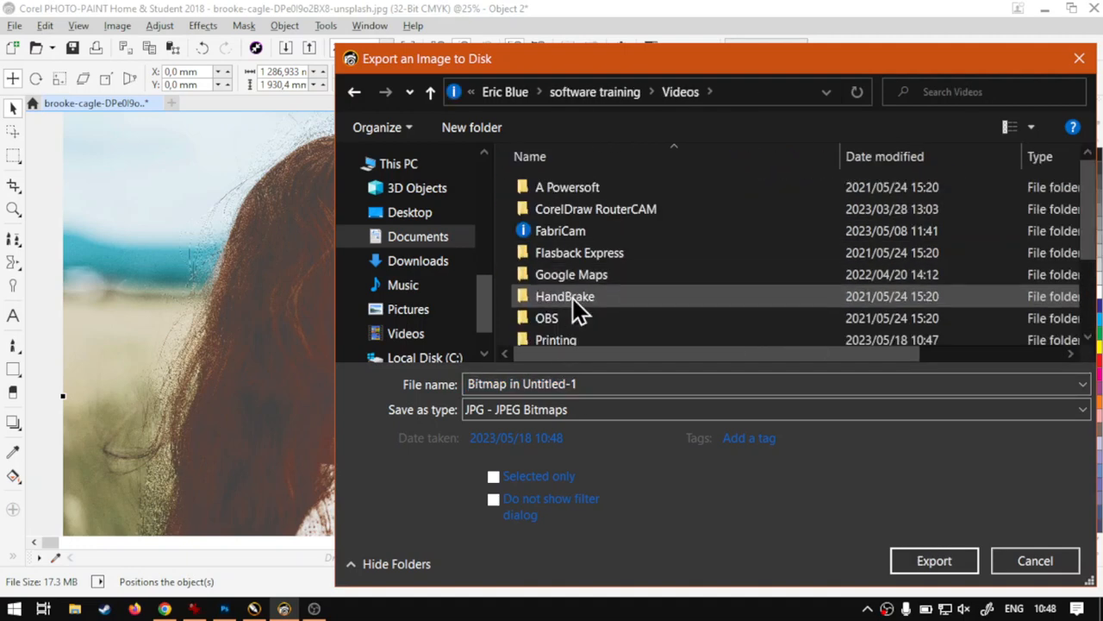
Step: Set the export destination to the Samples folder inside Printing
scroll(586, 319, "down", 2)
left_click(573, 226)
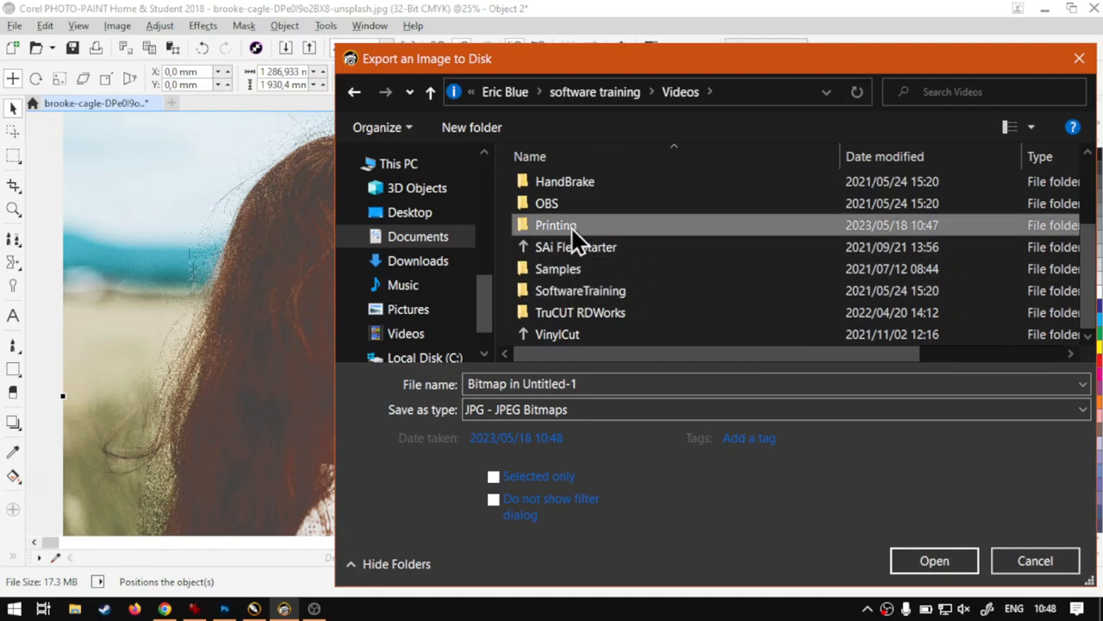
double_click(570, 226)
scroll(574, 250, "down", 3)
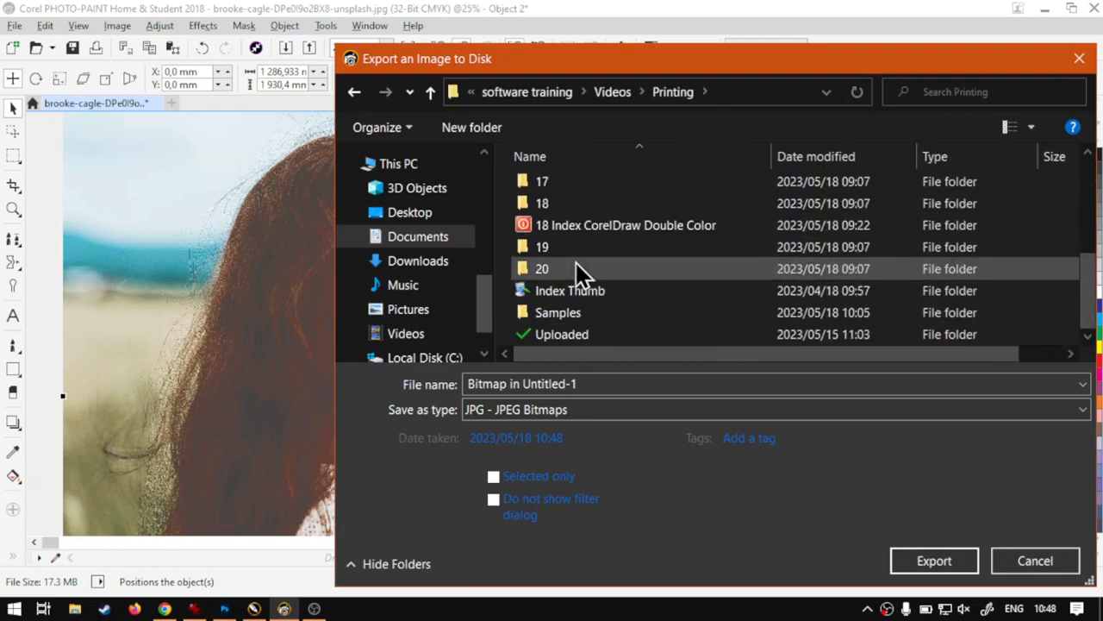
double_click(556, 314)
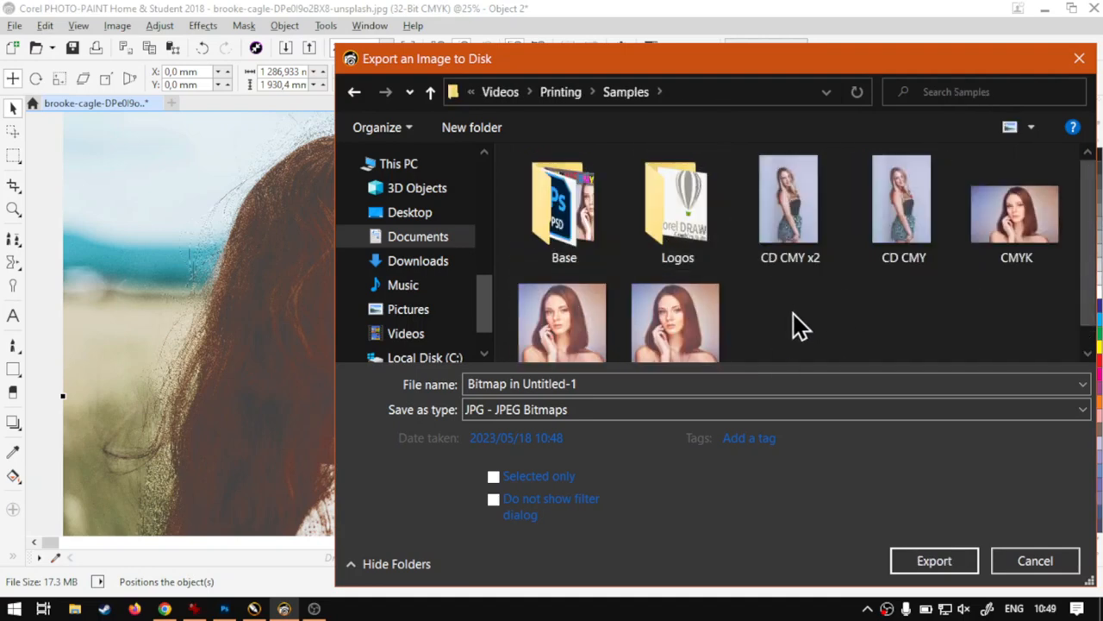
Step: Name the exported file "CD V2 CMY fake K"
triple_click(591, 384)
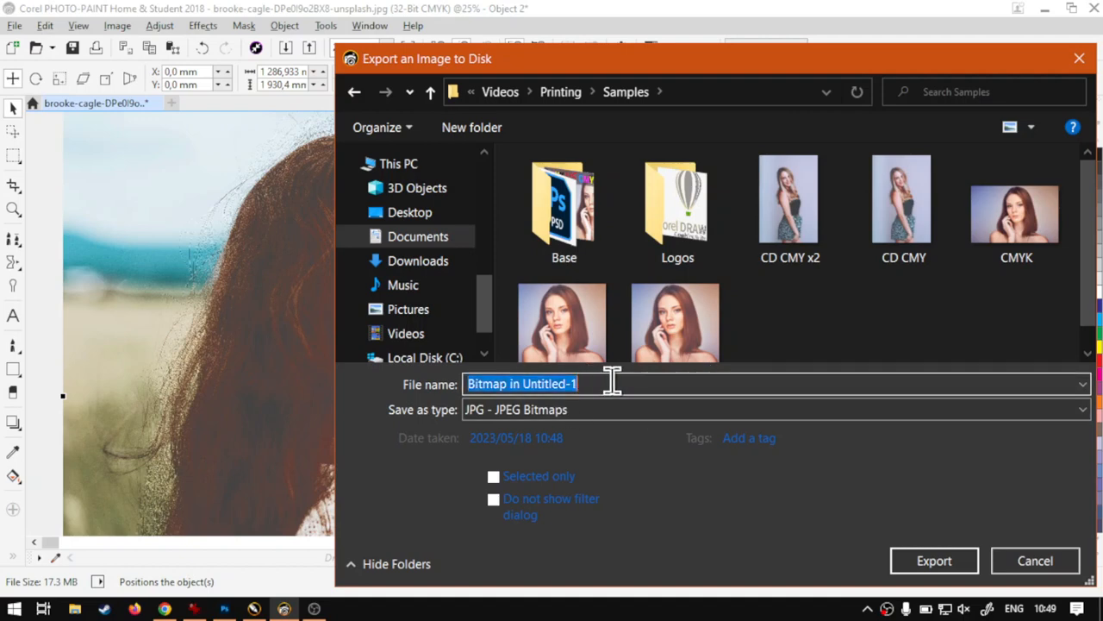
type("CD")
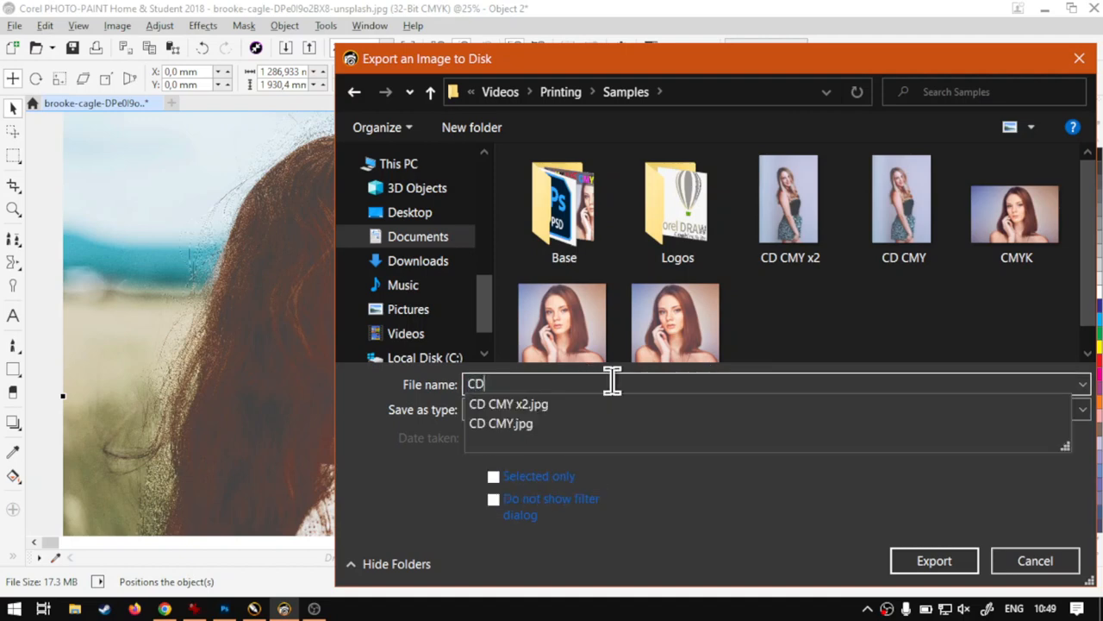
type(" V2")
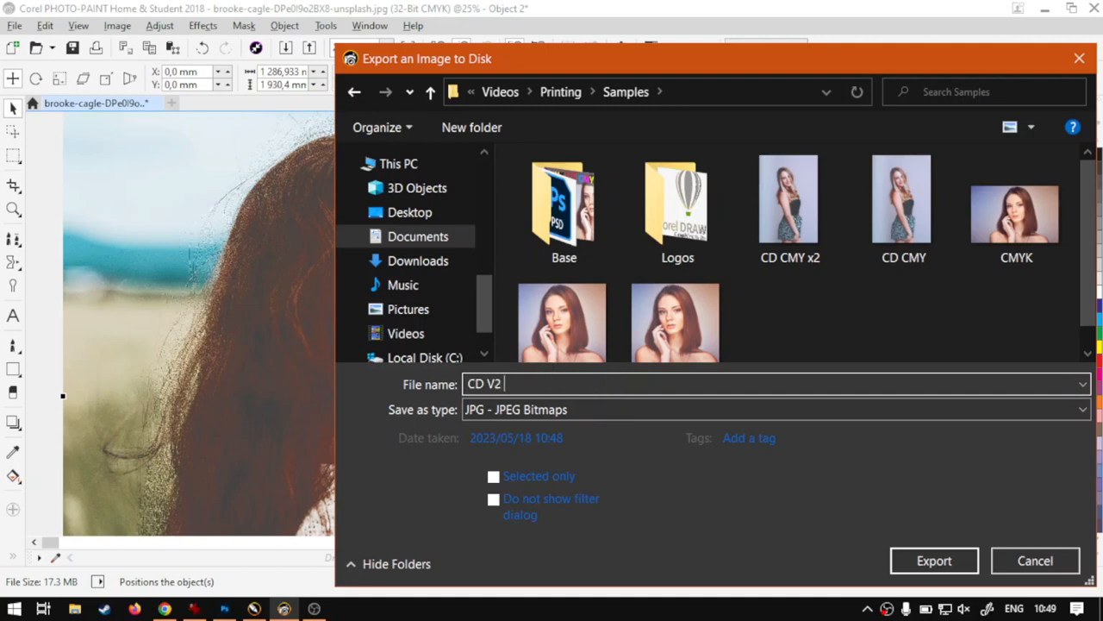
type(" CMY fake K")
Step: Keep JPG - JPEG Bitmaps as the file type and proceed with the export, accepting the merge of objects with the background
left_click_drag(722, 66, 539, 57)
left_click(405, 400)
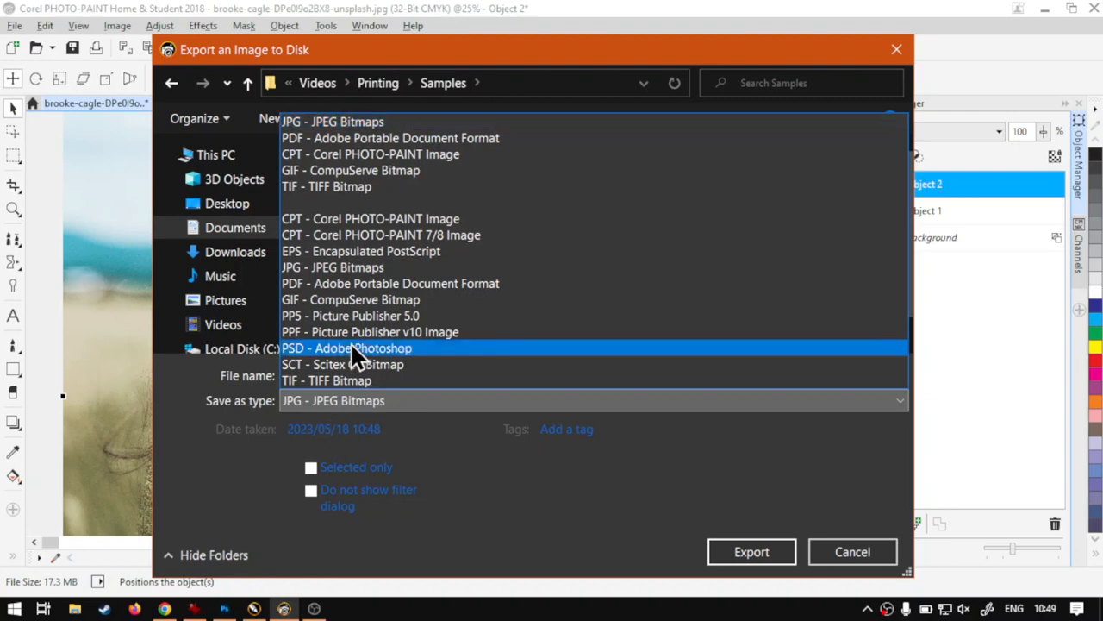
left_click(173, 500)
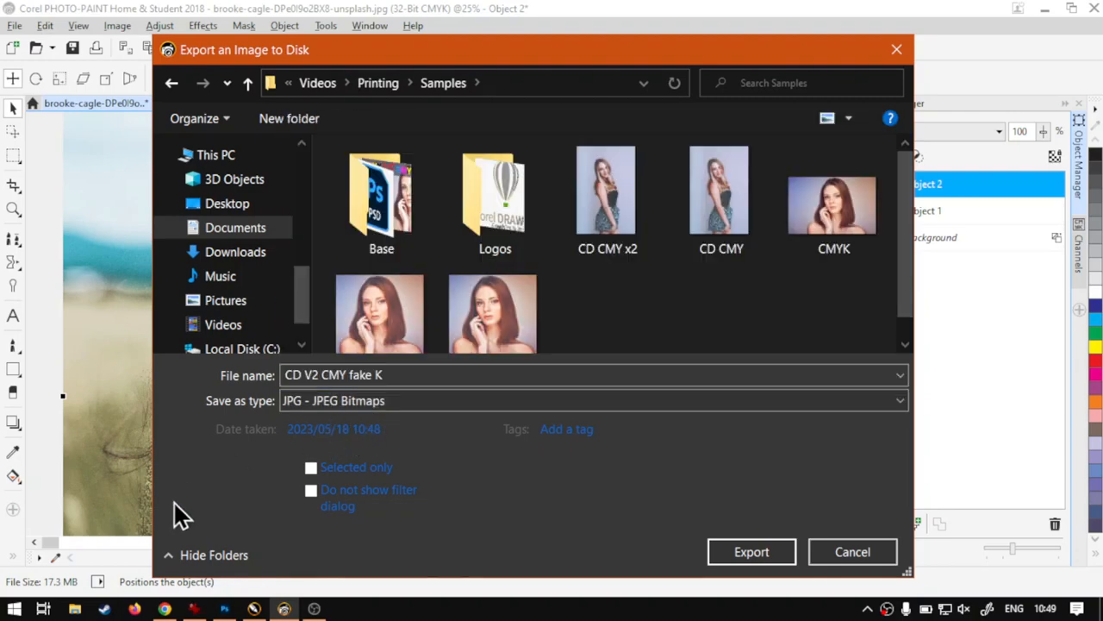
left_click(776, 552)
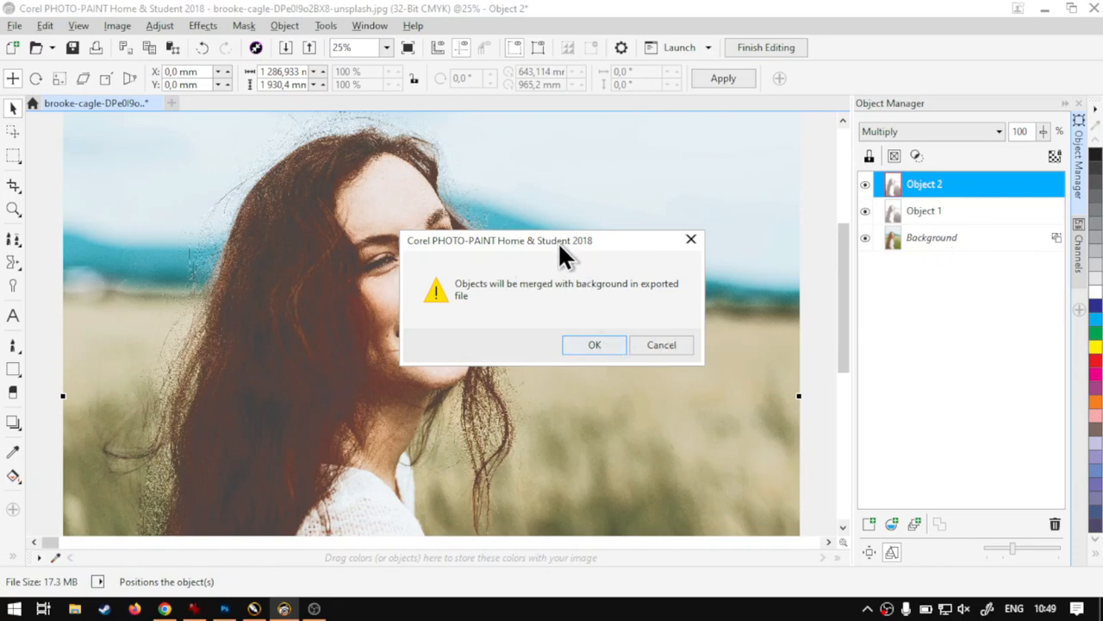
left_click_drag(557, 242, 558, 212)
left_click(593, 314)
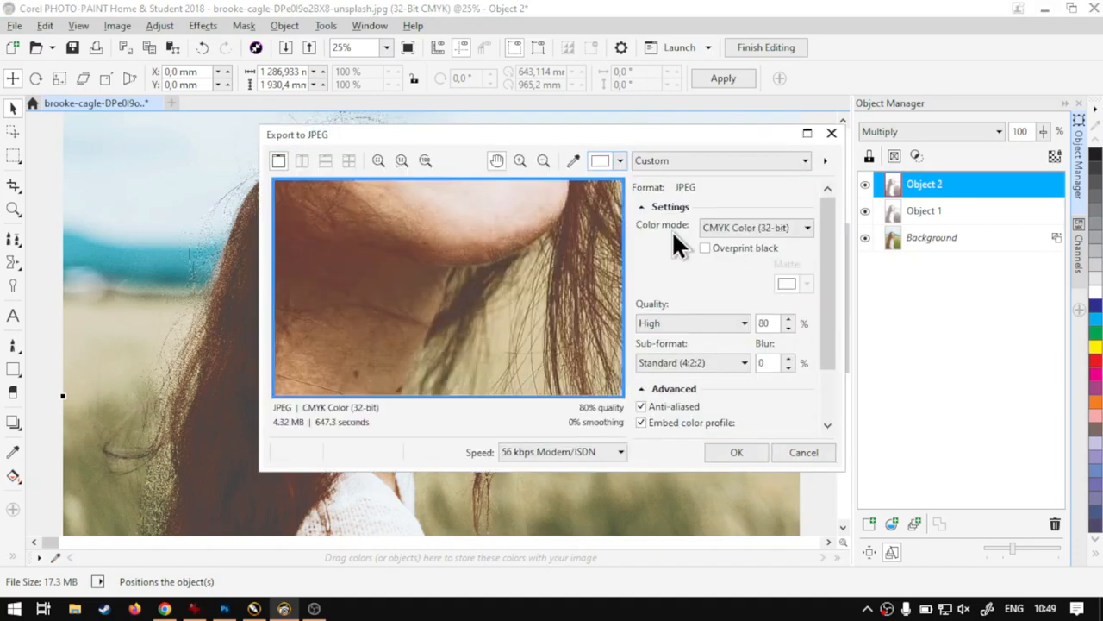
Step: Keep the JPEG color mode at CMYK Color (32-bit) and complete the export with High quality at 80%
key("super+plus")
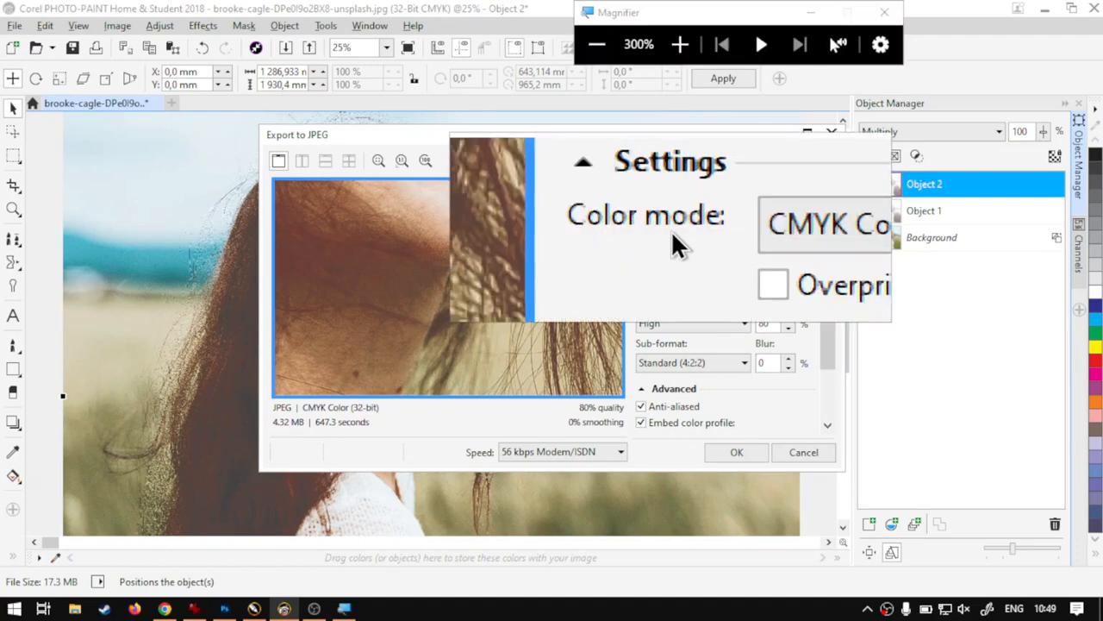
left_click(753, 228)
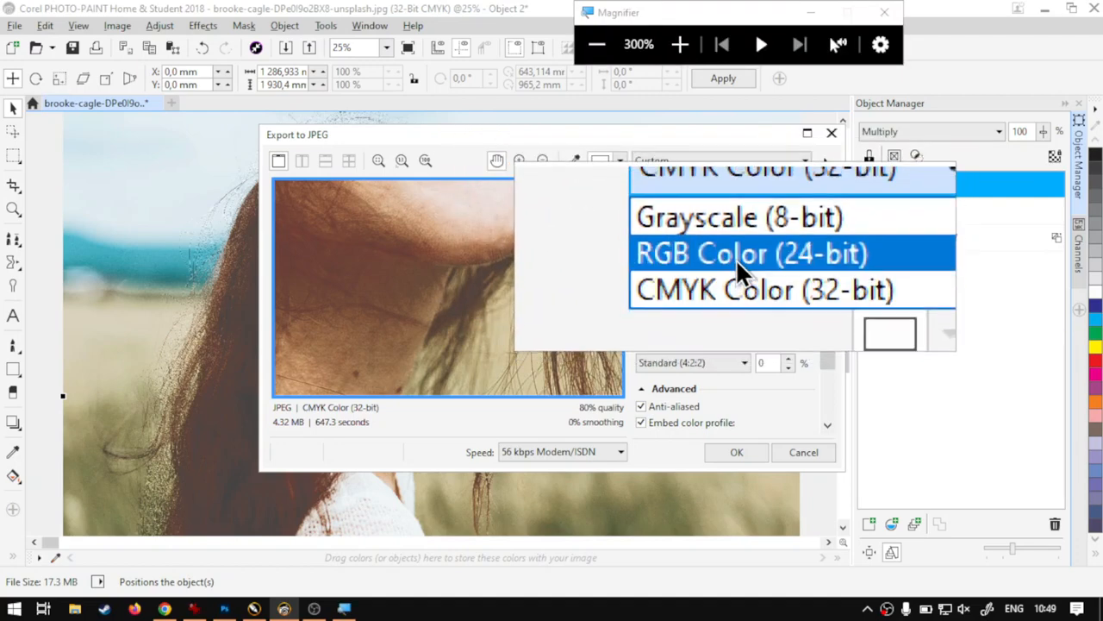
key("super+Escape")
left_click(683, 265)
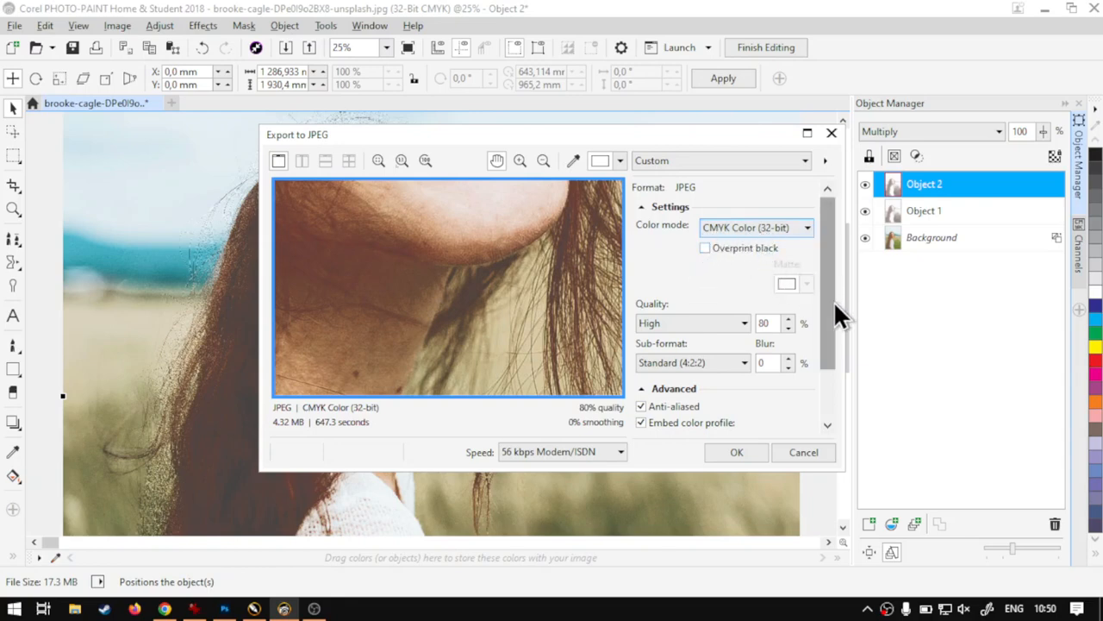
mouse_move(834, 301)
left_mouse_down()
mouse_move(826, 369)
mouse_move(826, 312)
left_mouse_up()
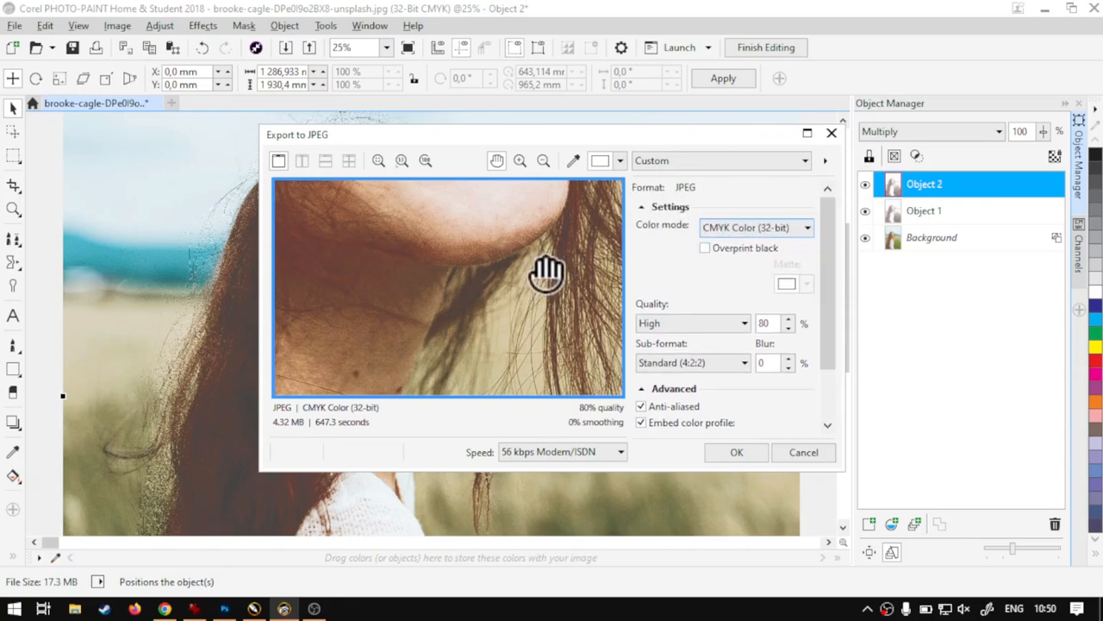
left_click_drag(490, 238, 411, 263)
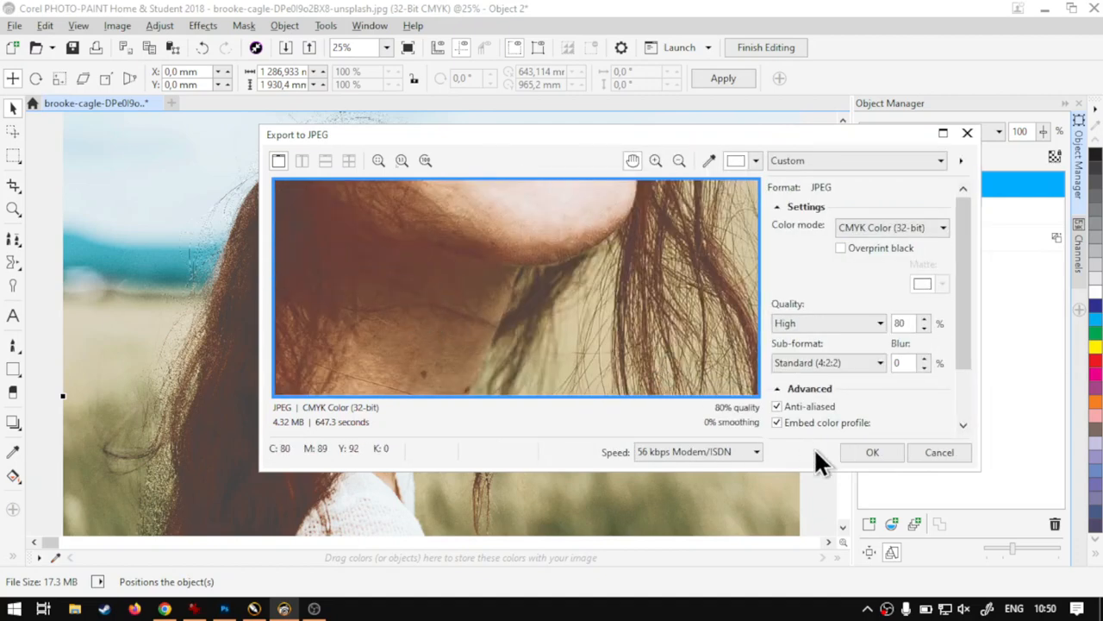
left_click(873, 452)
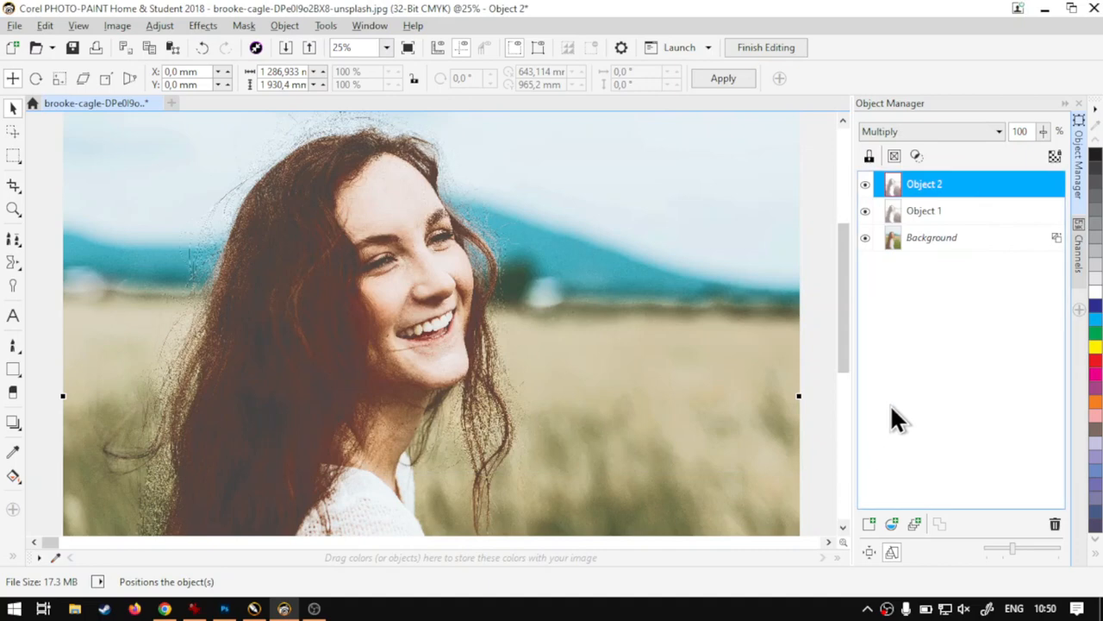
Step: Hide Object 2 and Object 1 so that only the Background is shown
left_click(867, 184)
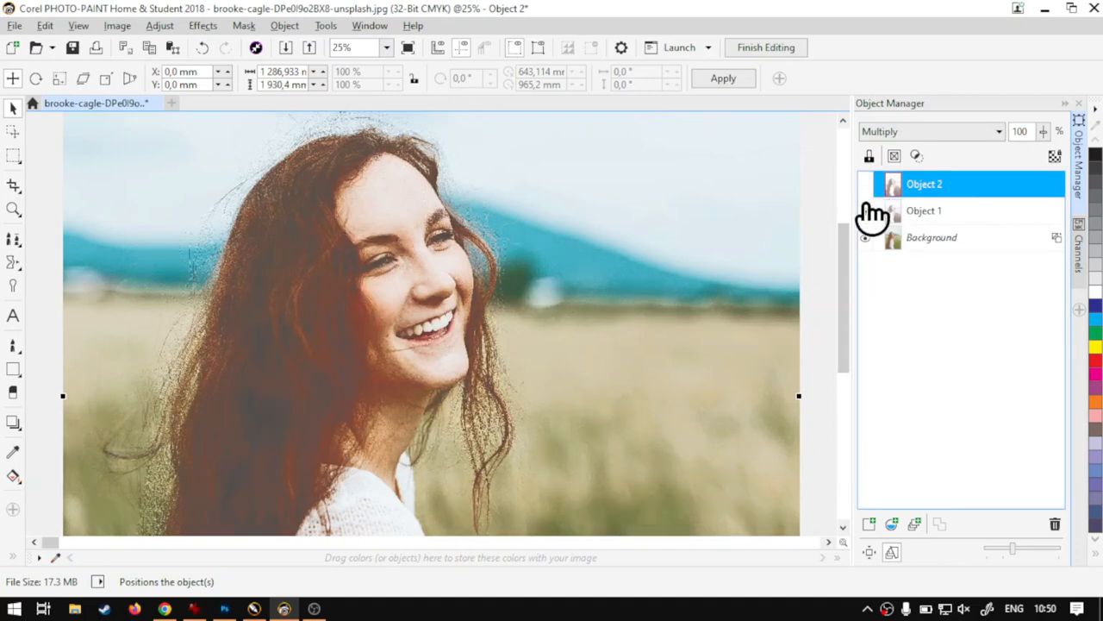
left_click(865, 212)
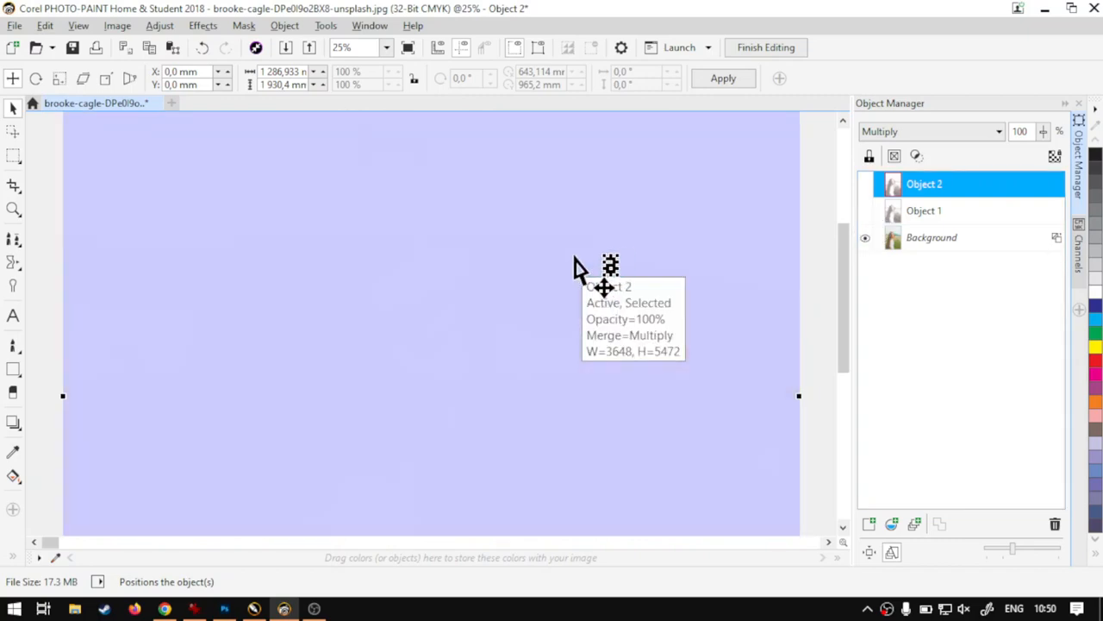
scroll(578, 268, "down", 5)
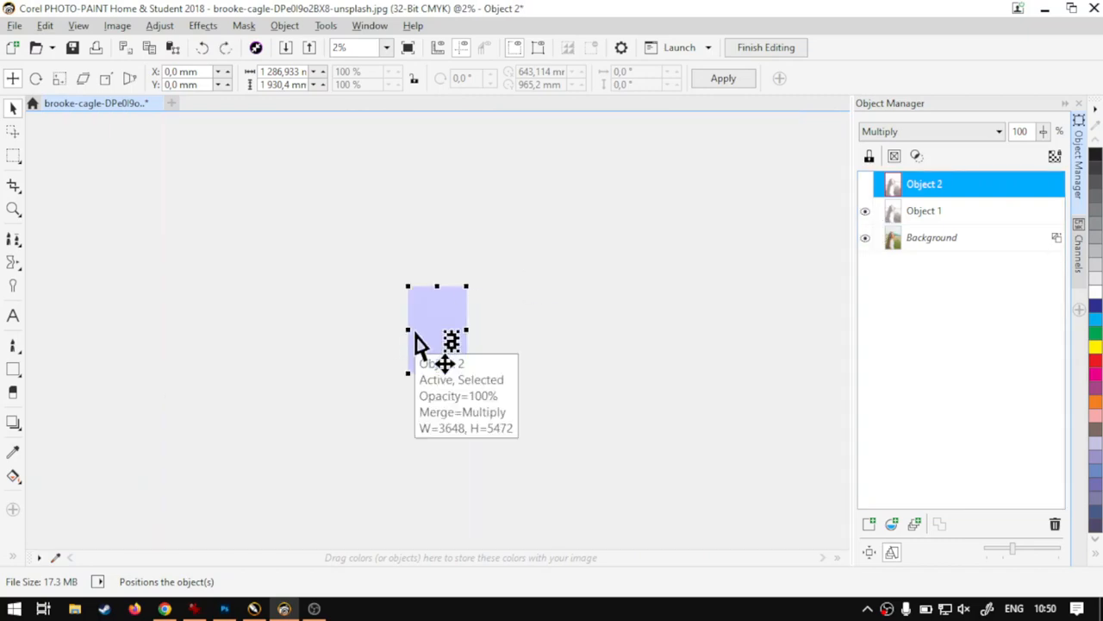
scroll(428, 353, "up", 5)
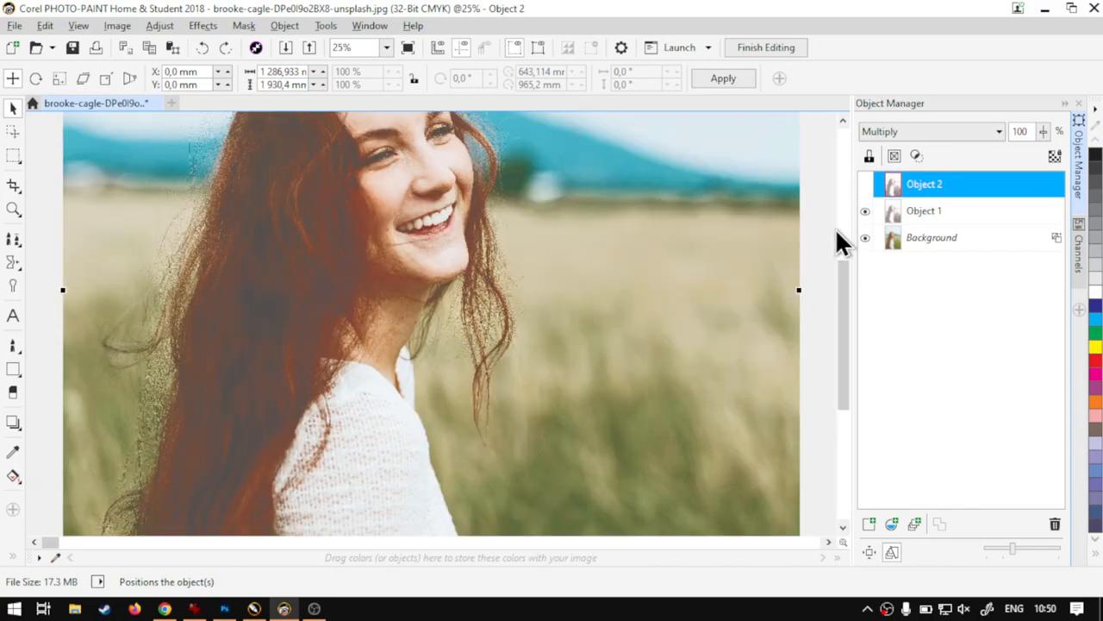
left_click(865, 210)
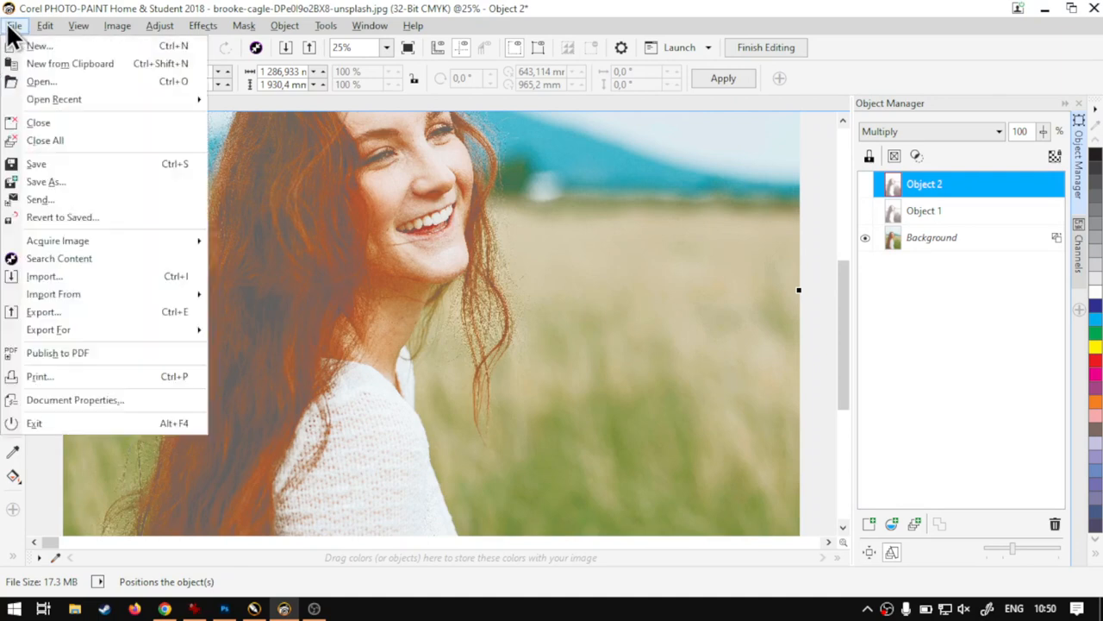
Step: Start another export to the Samples folder and name the file "CD V2 CMY", based on the existing fake K file name
left_click(15, 25)
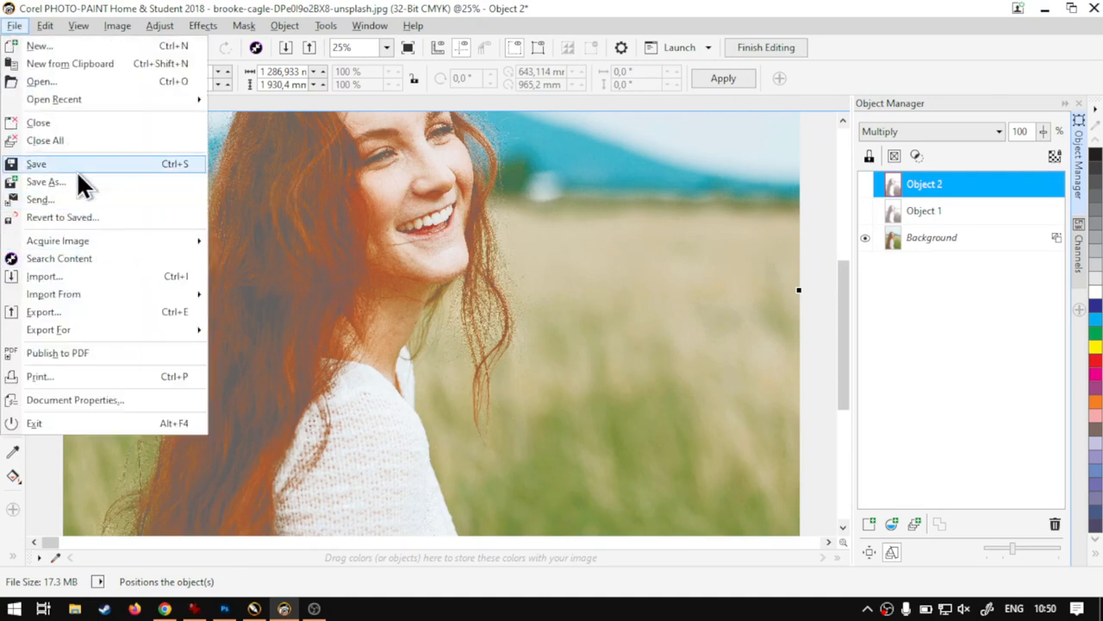
left_click(88, 312)
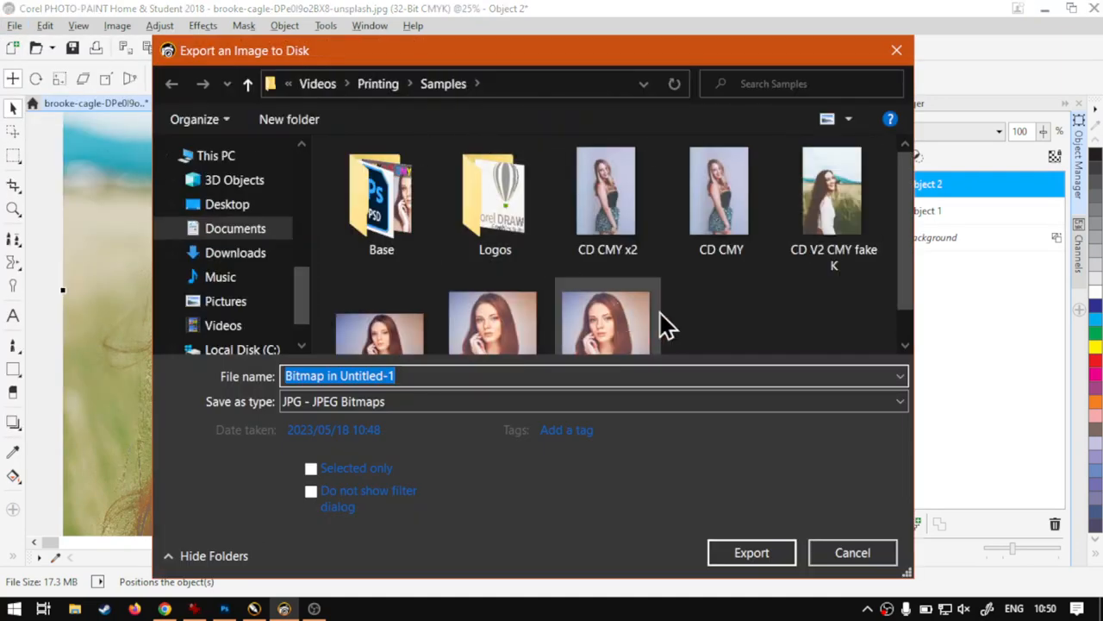
scroll(684, 319, "down", 1)
left_click(849, 185)
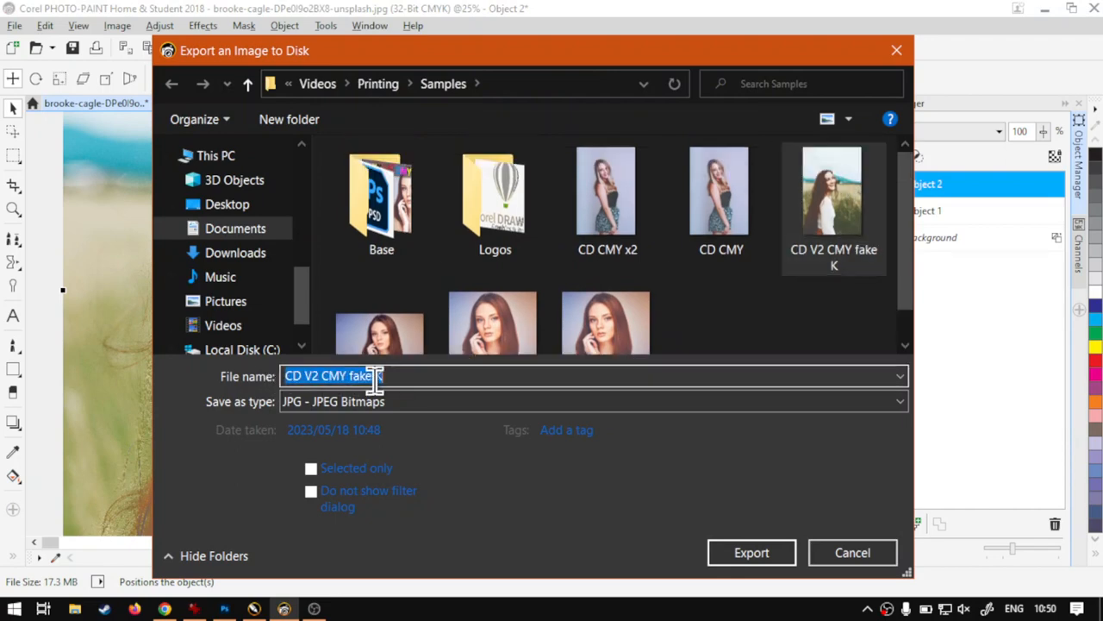
left_click_drag(386, 388, 353, 396)
key("BackSpace")
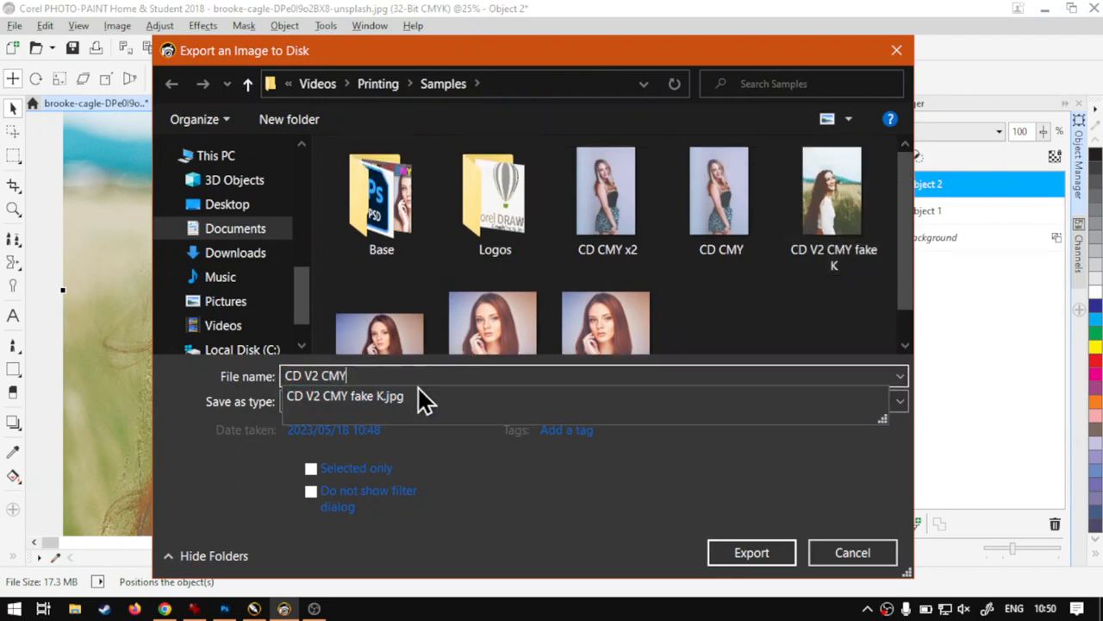
Step: Export the JPEG with CMYK Color (32-bit) and High quality at 80%, accepting the merge of objects with the background
left_click(737, 552)
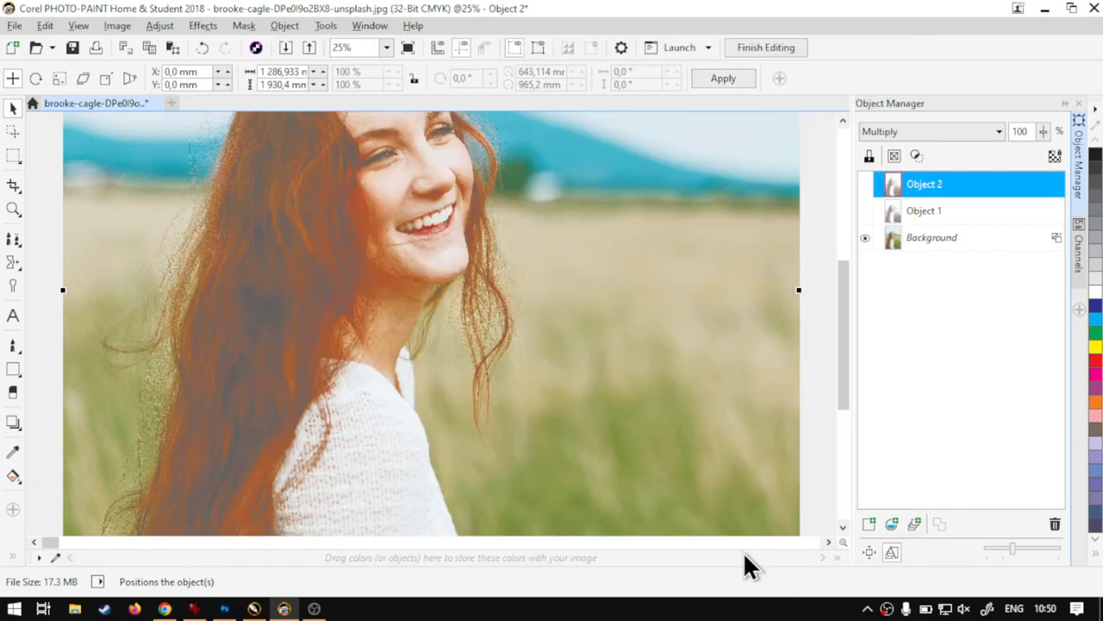
left_click(605, 347)
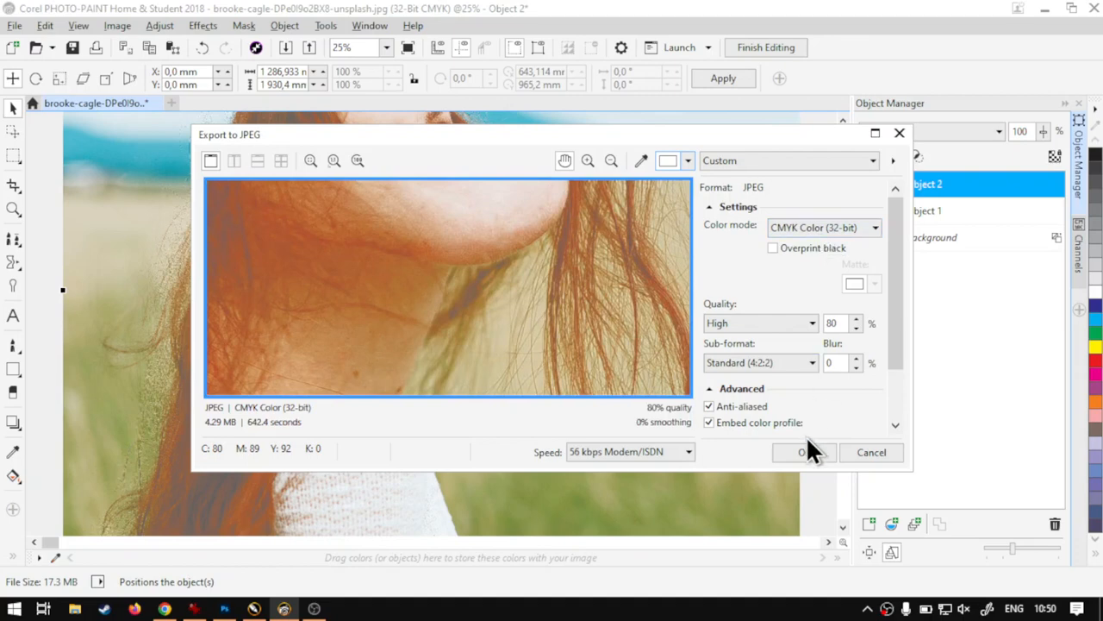
left_click(803, 451)
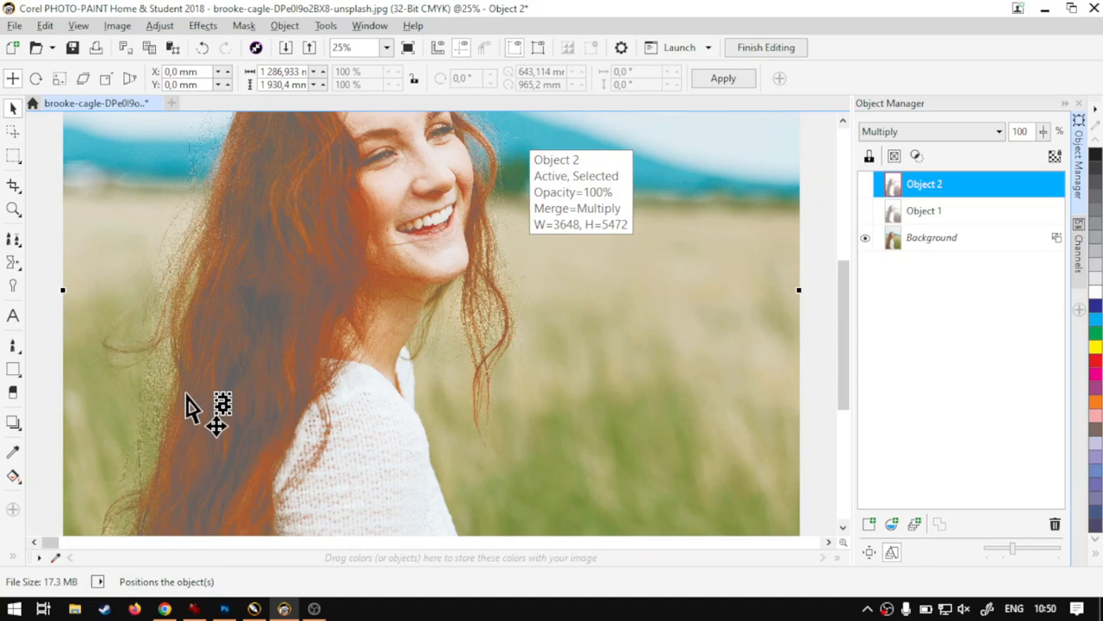
Step: Switch to Photoshop and open "CD V2 CMY fake K" from the Samples folder
left_click(225, 610)
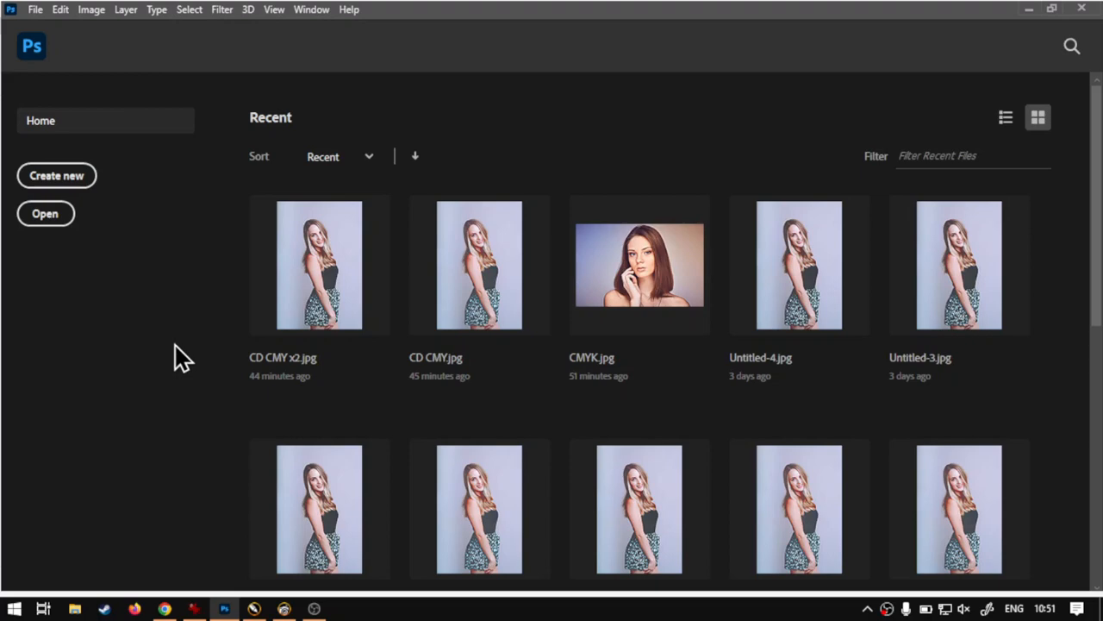
left_click(45, 214)
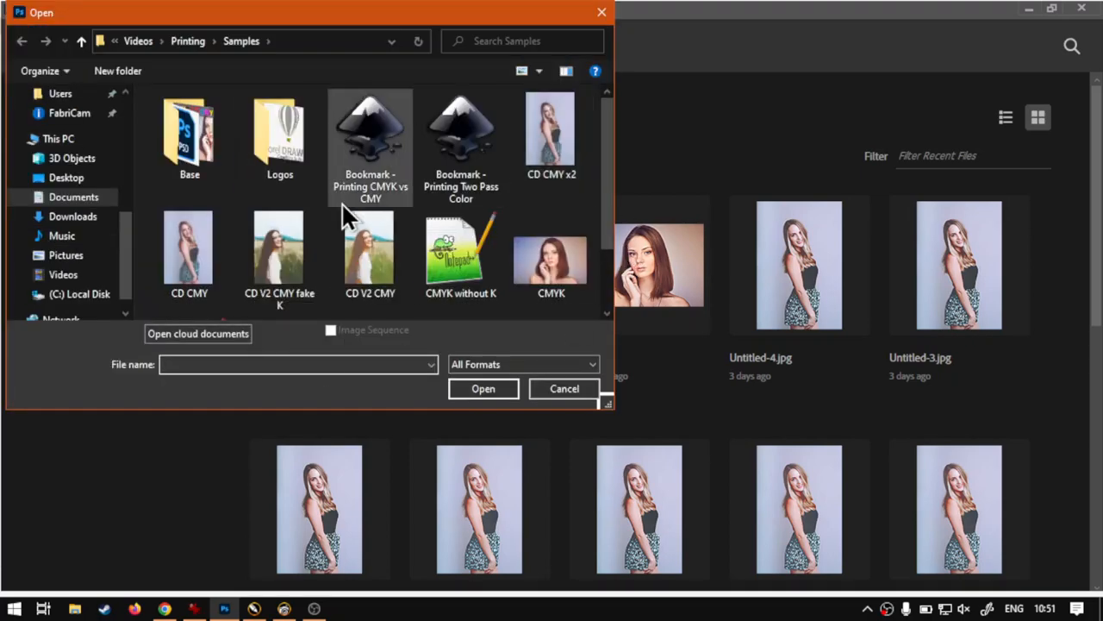
scroll(316, 207, "down", 1)
left_click(307, 162)
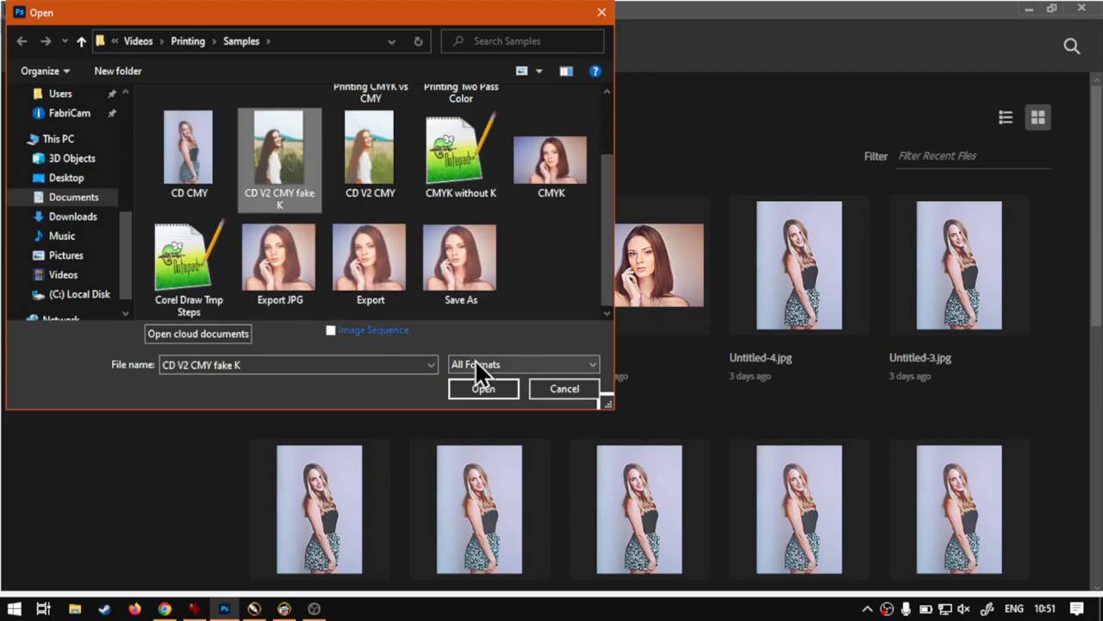
left_click(483, 392)
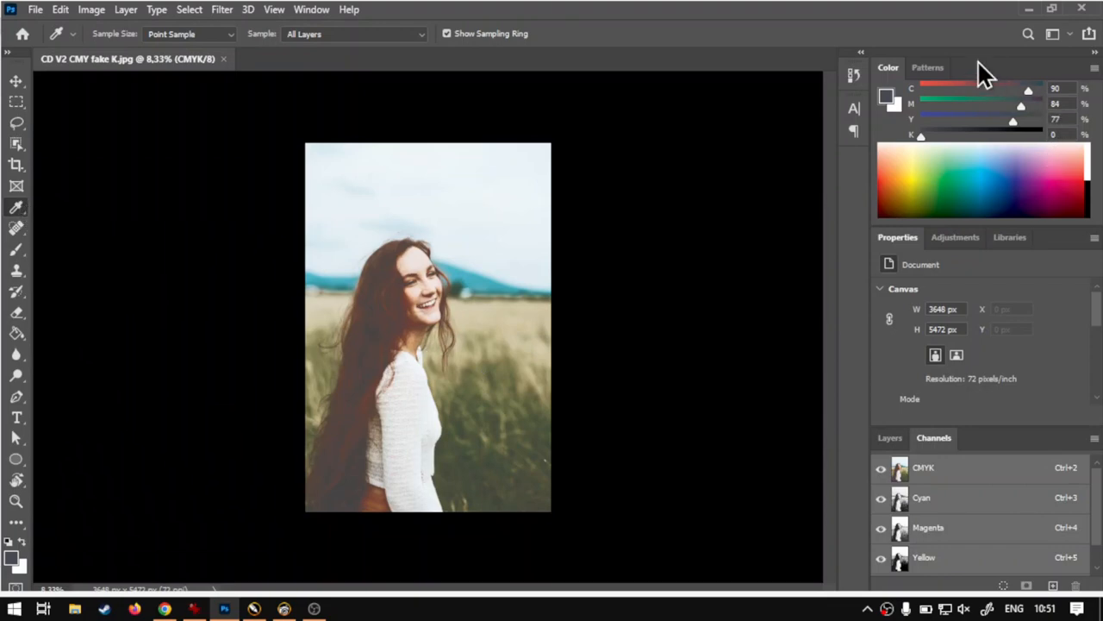
Step: Raise the foreground color's K value to 47% and magnify the CMYK sliders to examine the black channel
left_click_drag(923, 138, 980, 136)
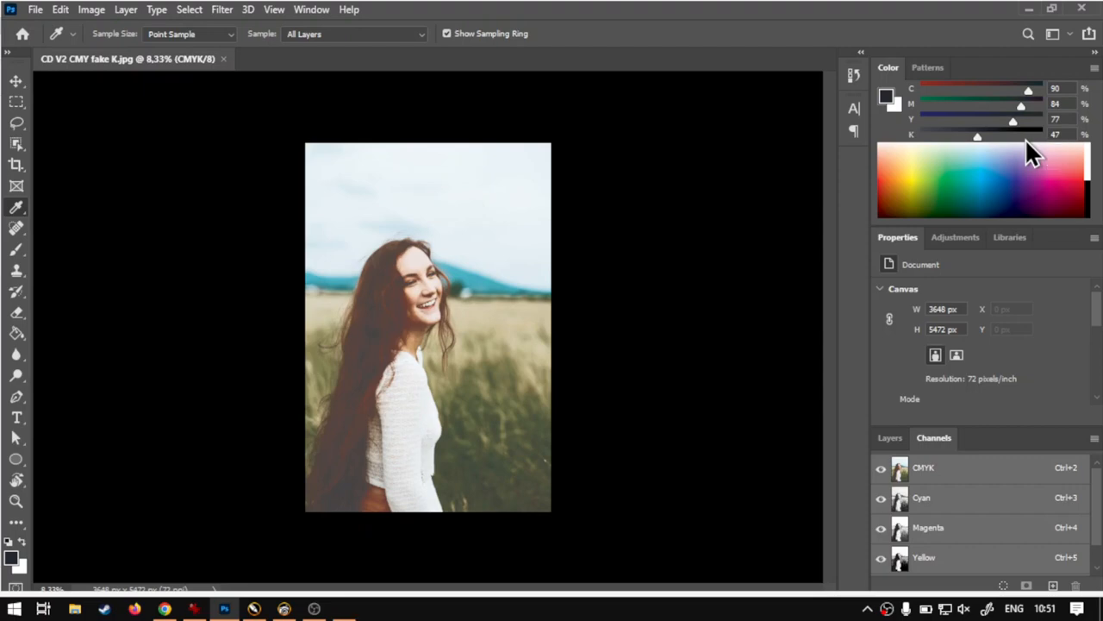
key("super+plus")
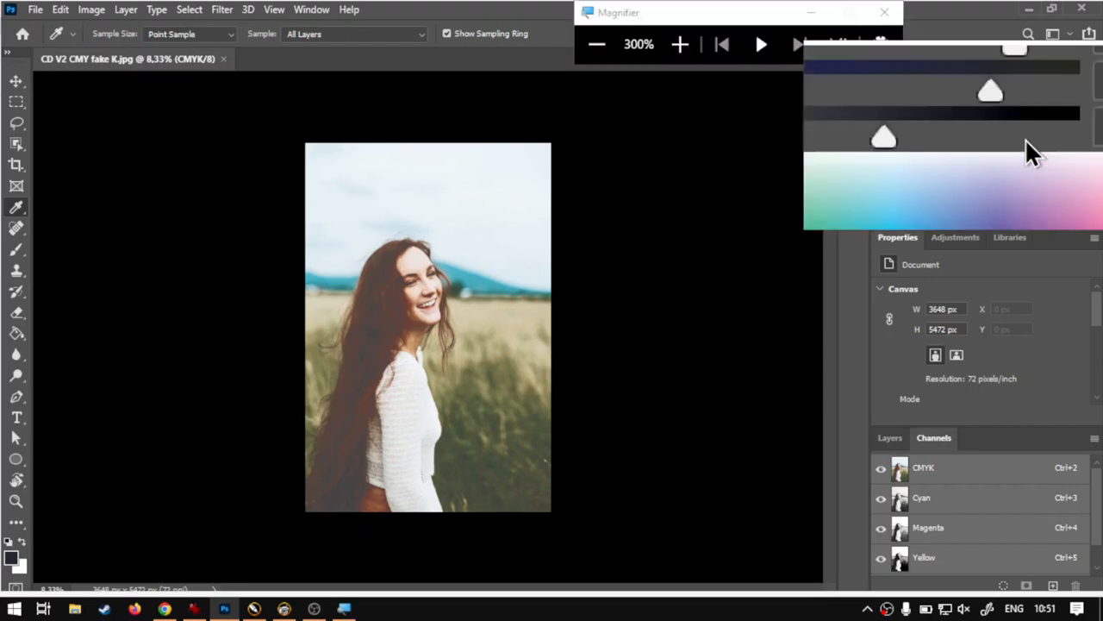
key("super+Escape")
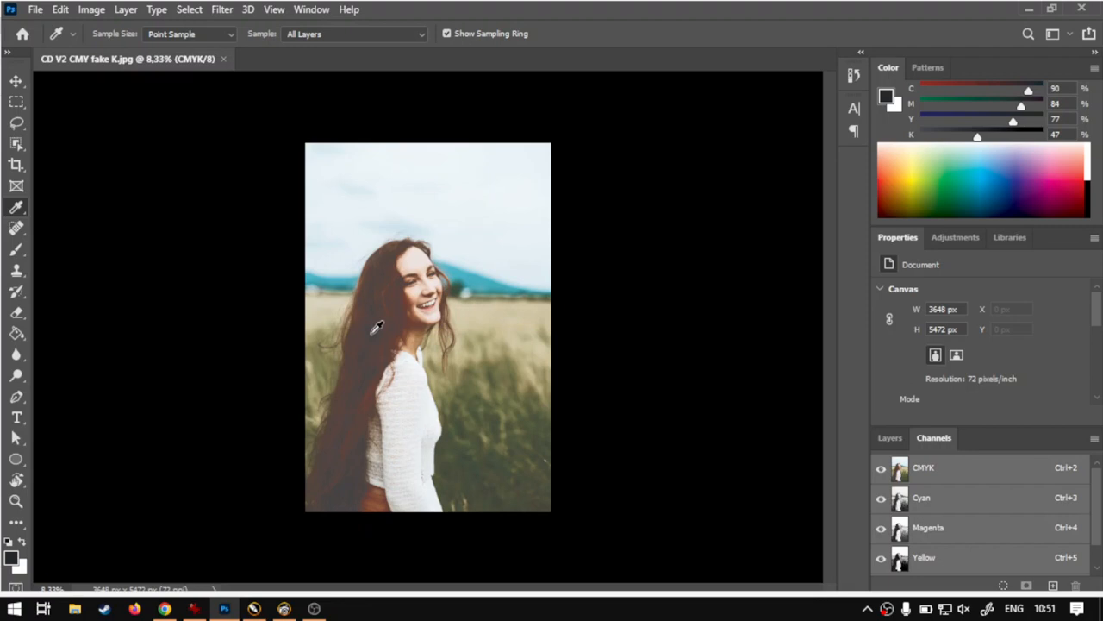
Step: Sample a dark area of the woman's hair with the Eyedropper and examine its CMYK values under magnification
key("super+plus")
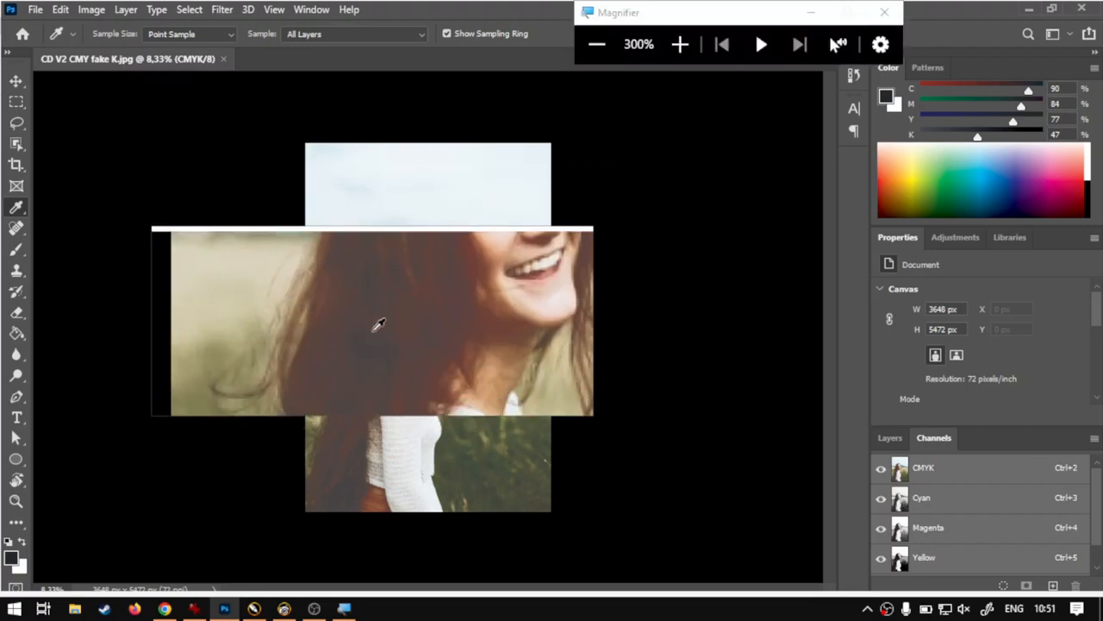
left_click(378, 326)
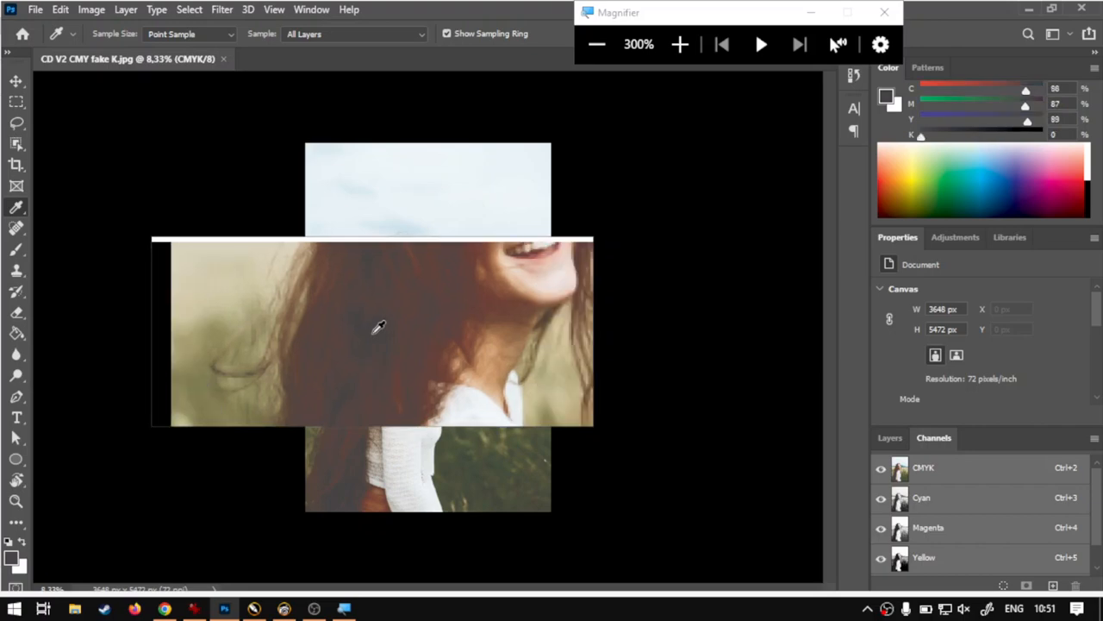
key("super+Escape")
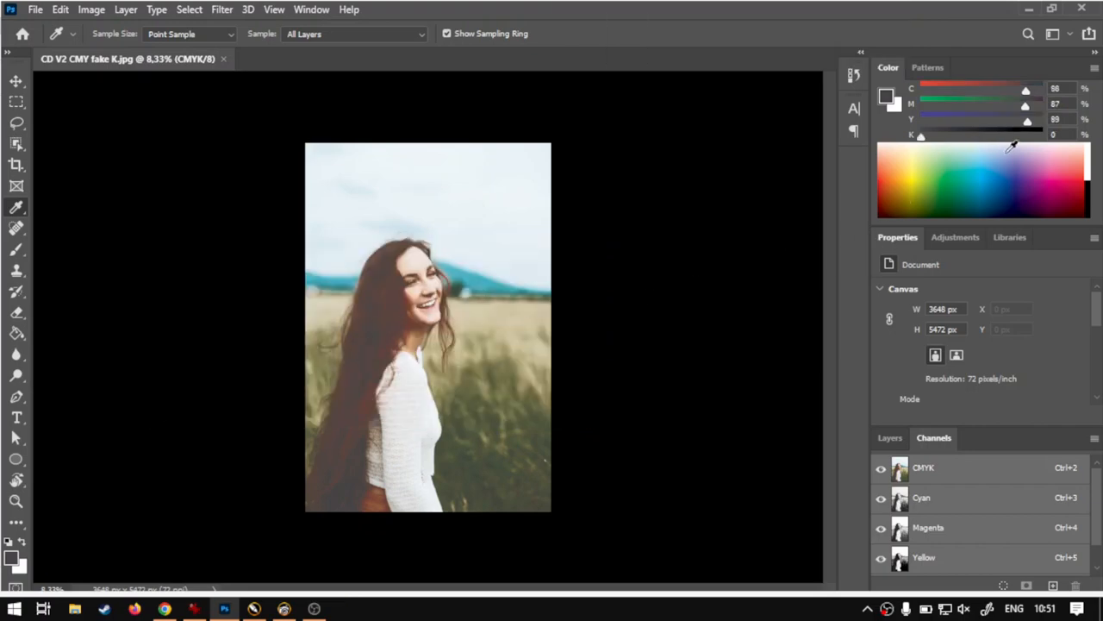
key("super+plus")
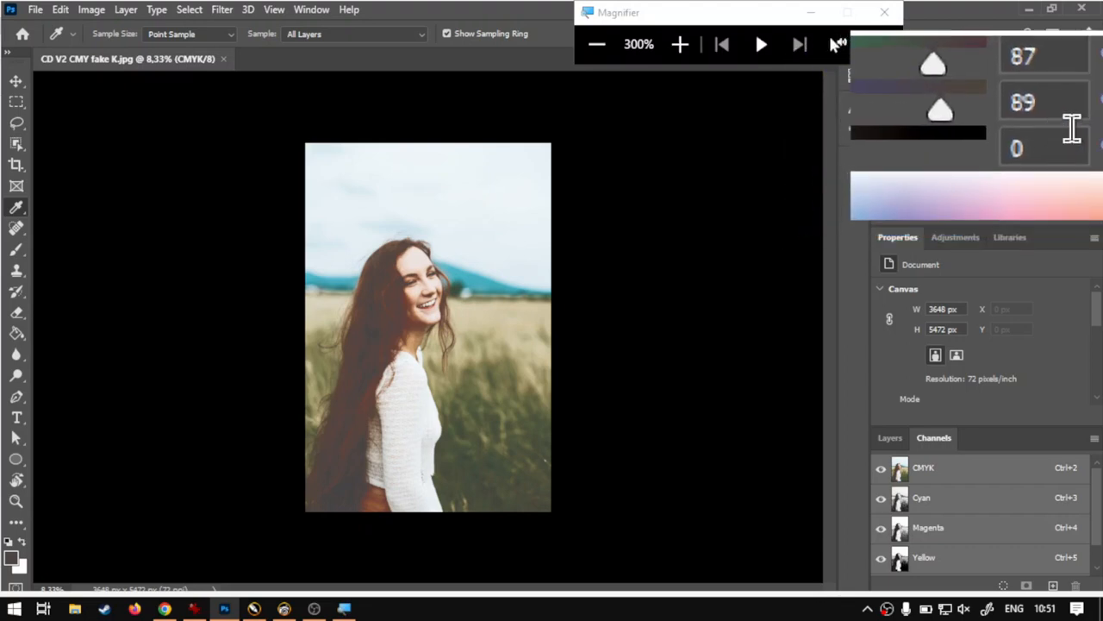
key("super+Escape")
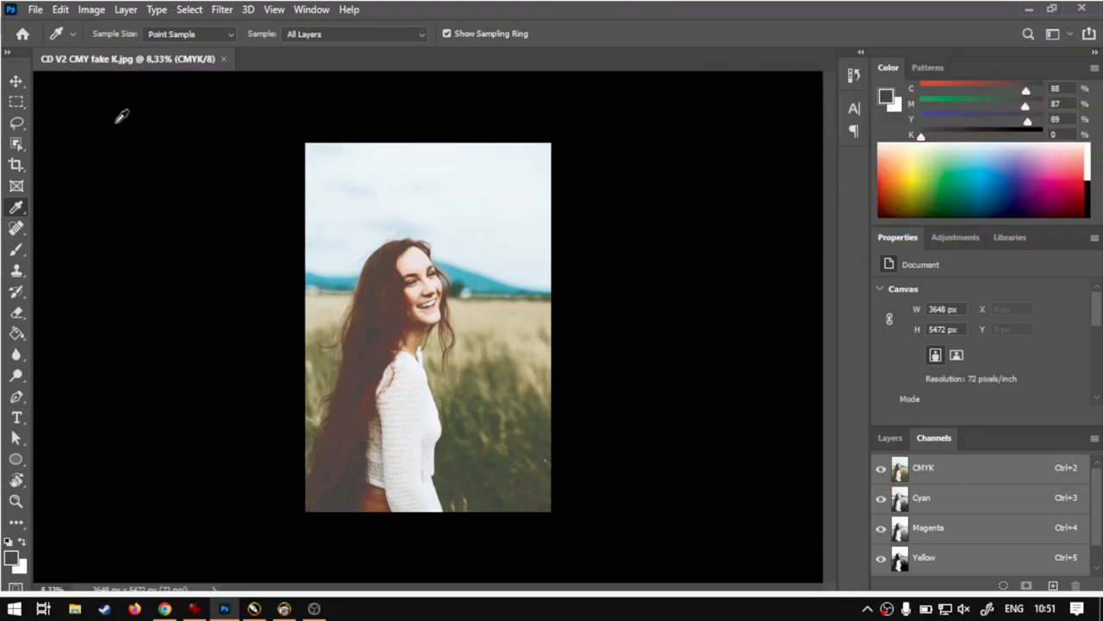
Step: Activate the Move tool and open "CD V2 CMY" from the Samples folder as a second document
left_click(16, 80)
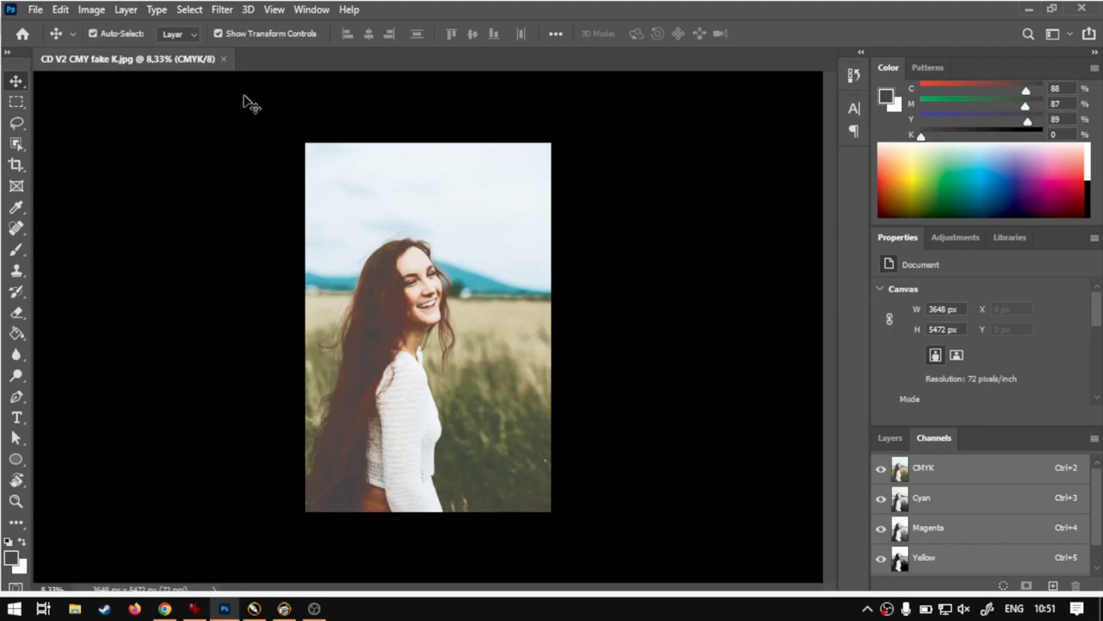
left_click(35, 10)
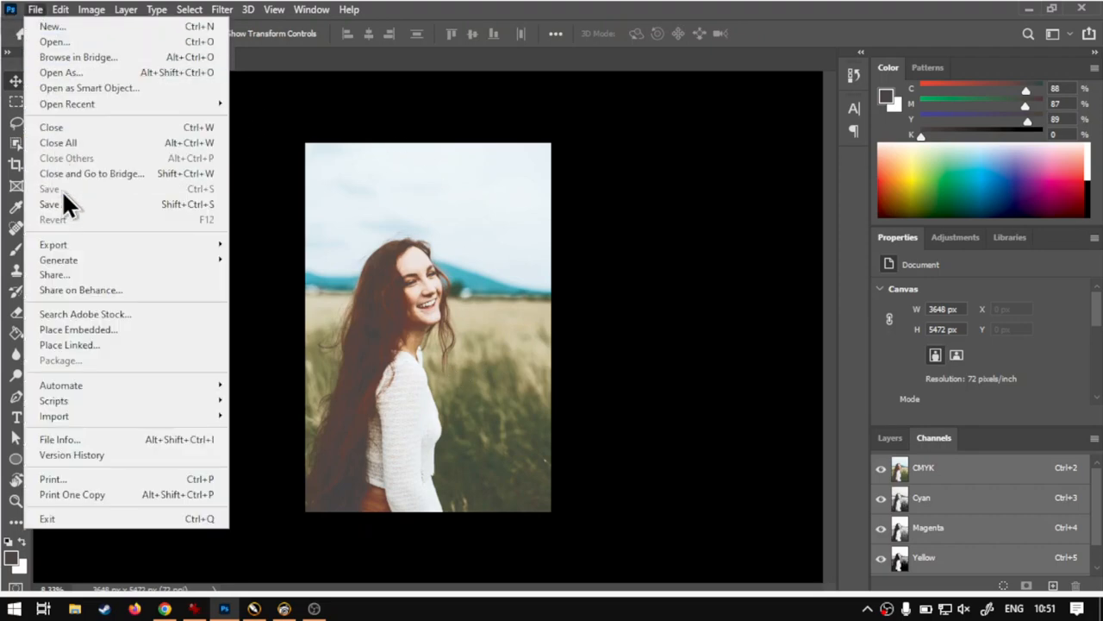
left_click(59, 42)
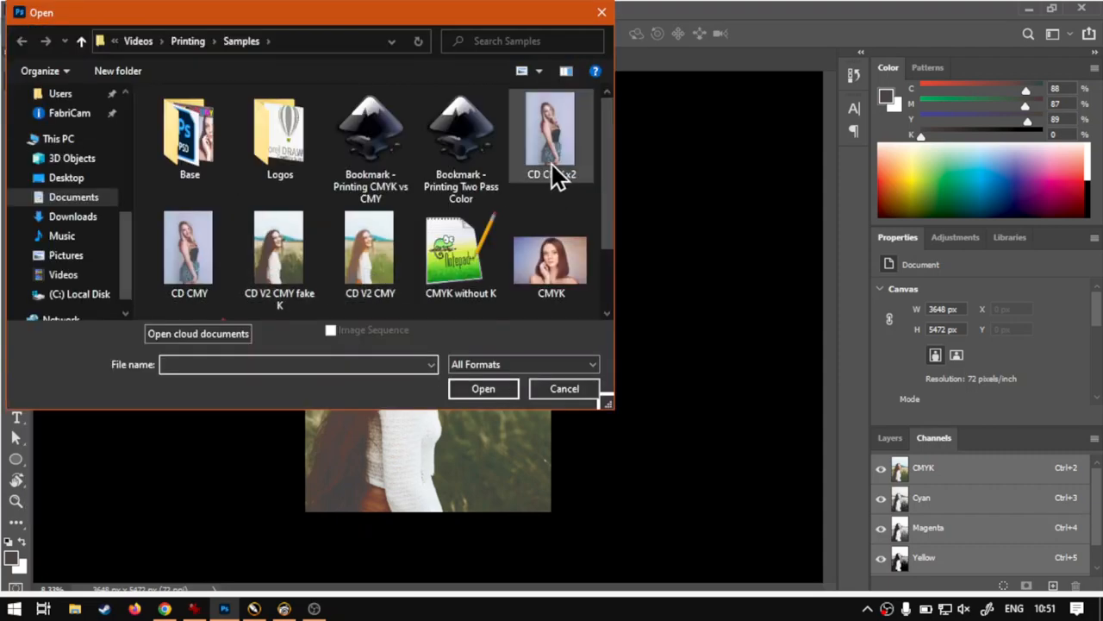
left_click(355, 256)
left_click(500, 388)
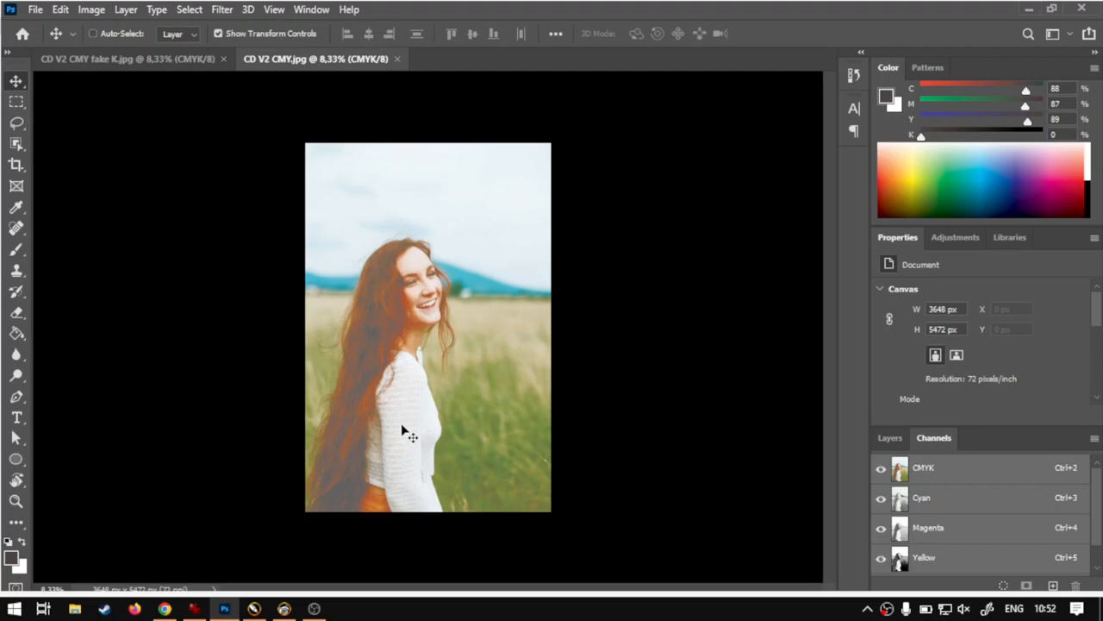
Step: Return to the "CD V2 CMY fake K" document and examine the woman's face and hair up close
left_click(162, 62)
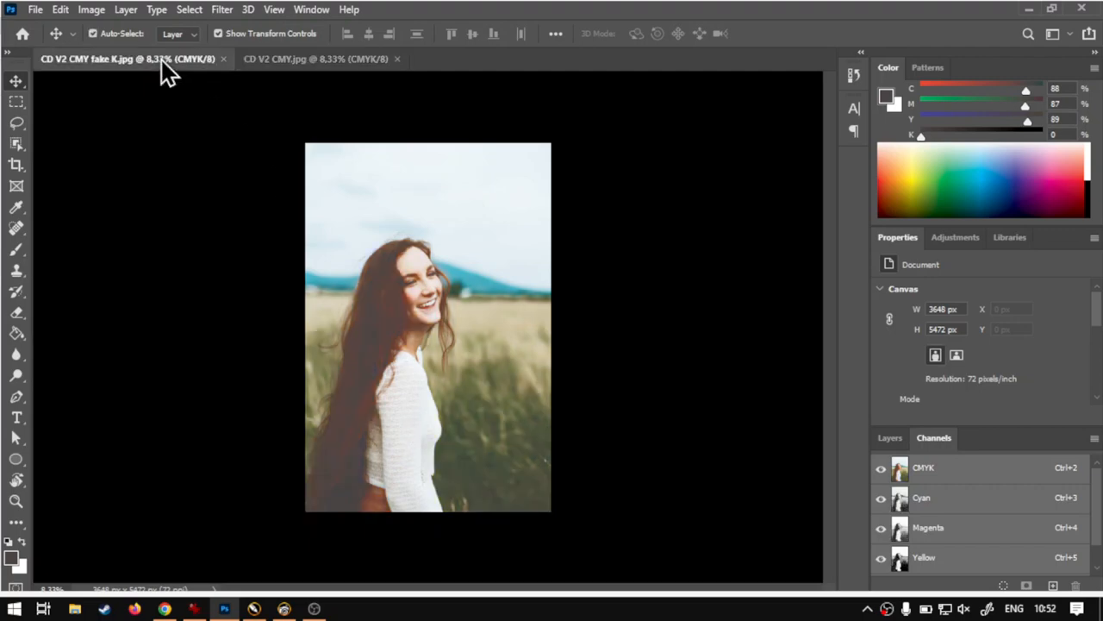
scroll(422, 321, "up", 1)
scroll(422, 322, "up", 4)
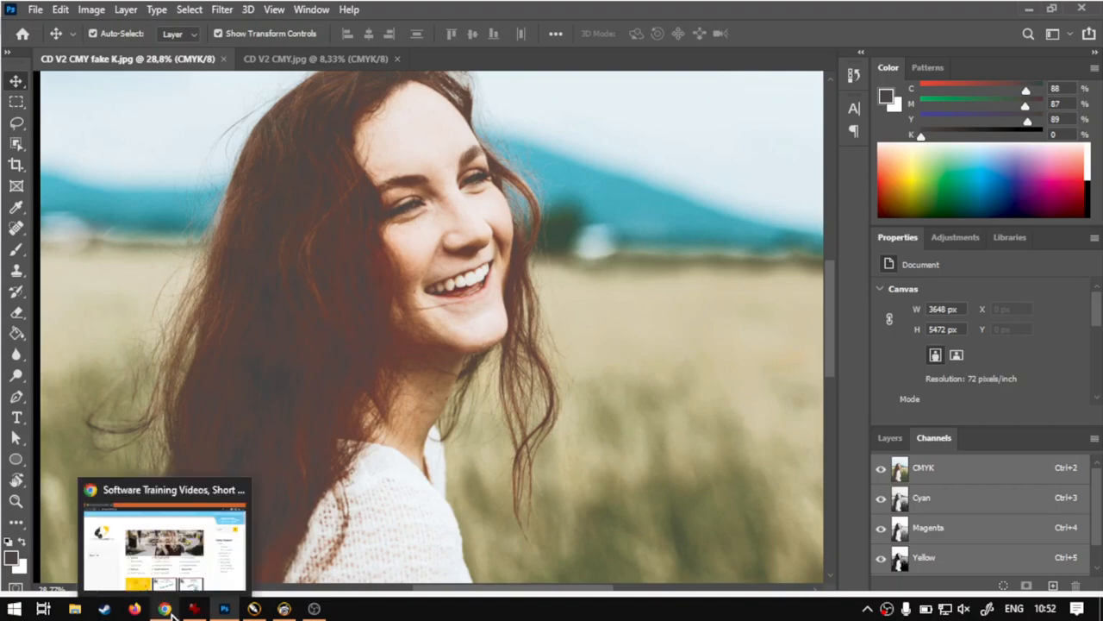
Step: Switch to Chrome to view the softwaretraining.co.za home page
left_click(163, 609)
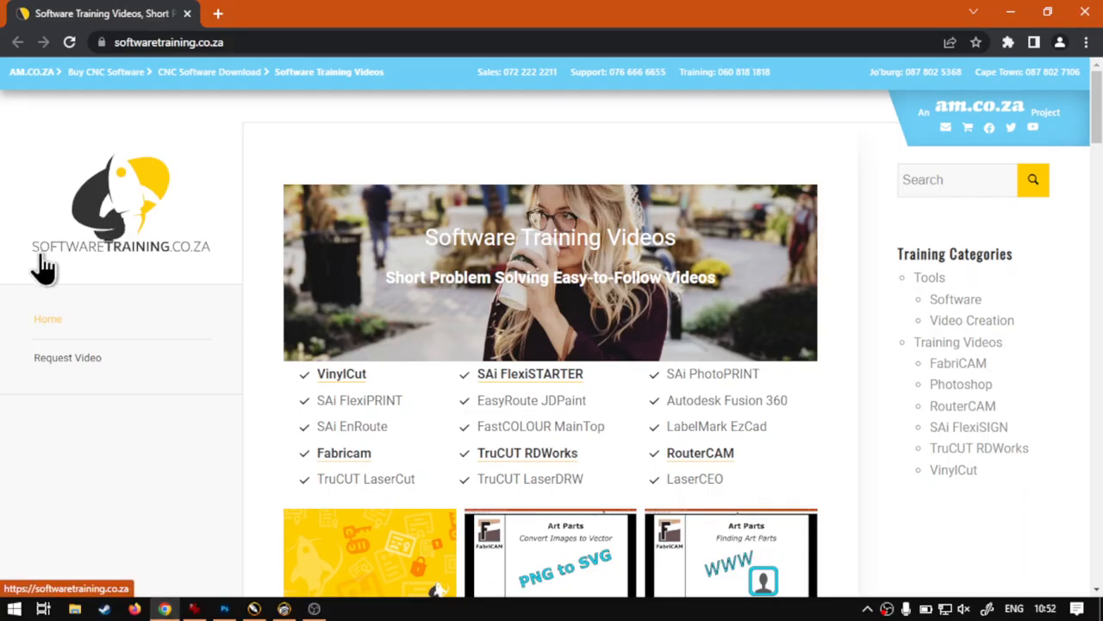